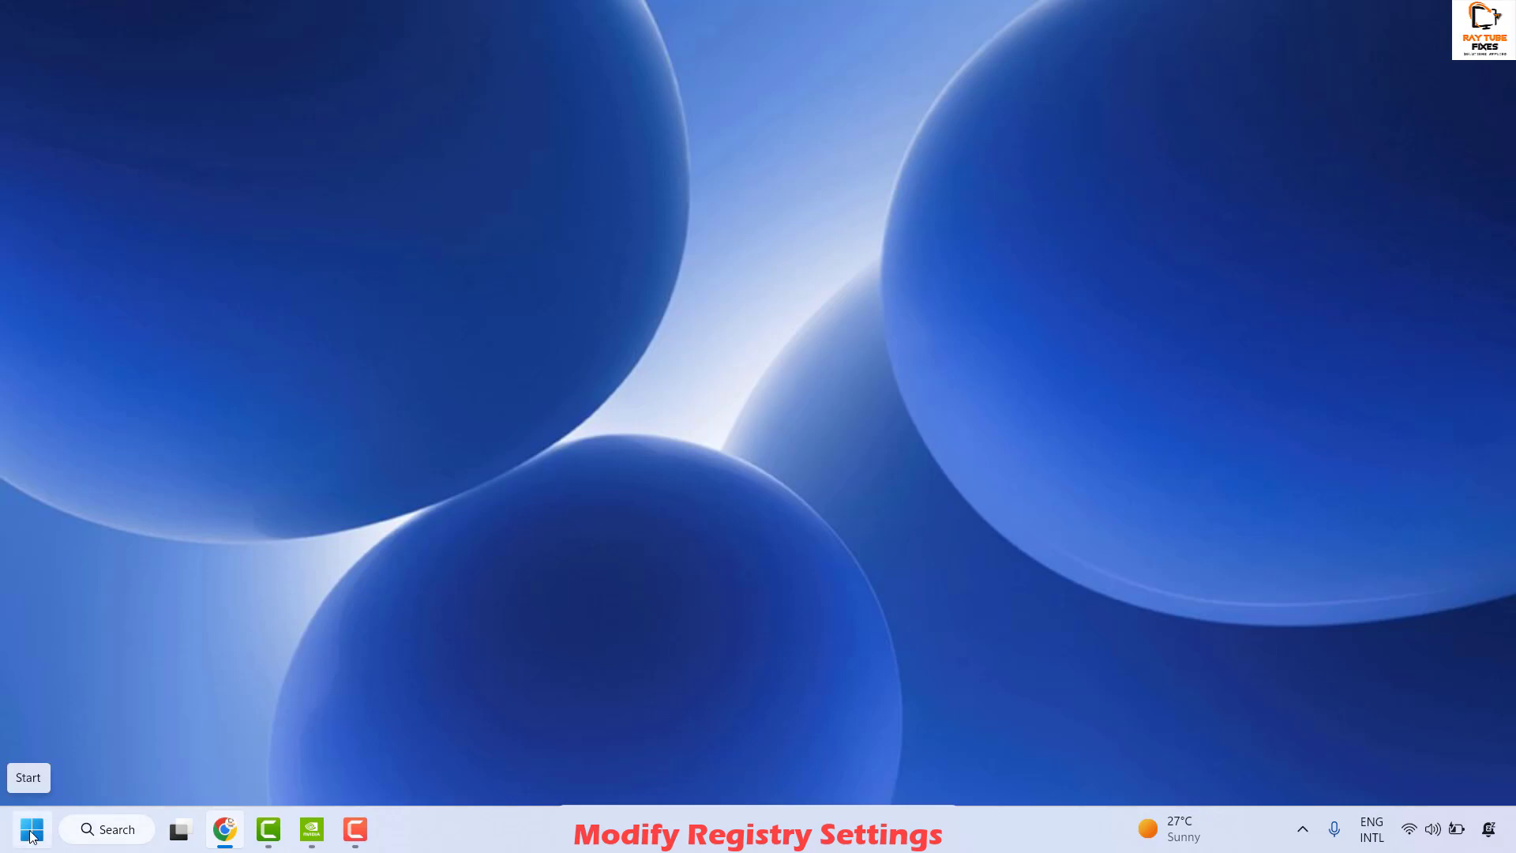
# - Launch Registry Editor by running regedit from the Start button's Run dialog
pyautogui.rightClick(26, 834)
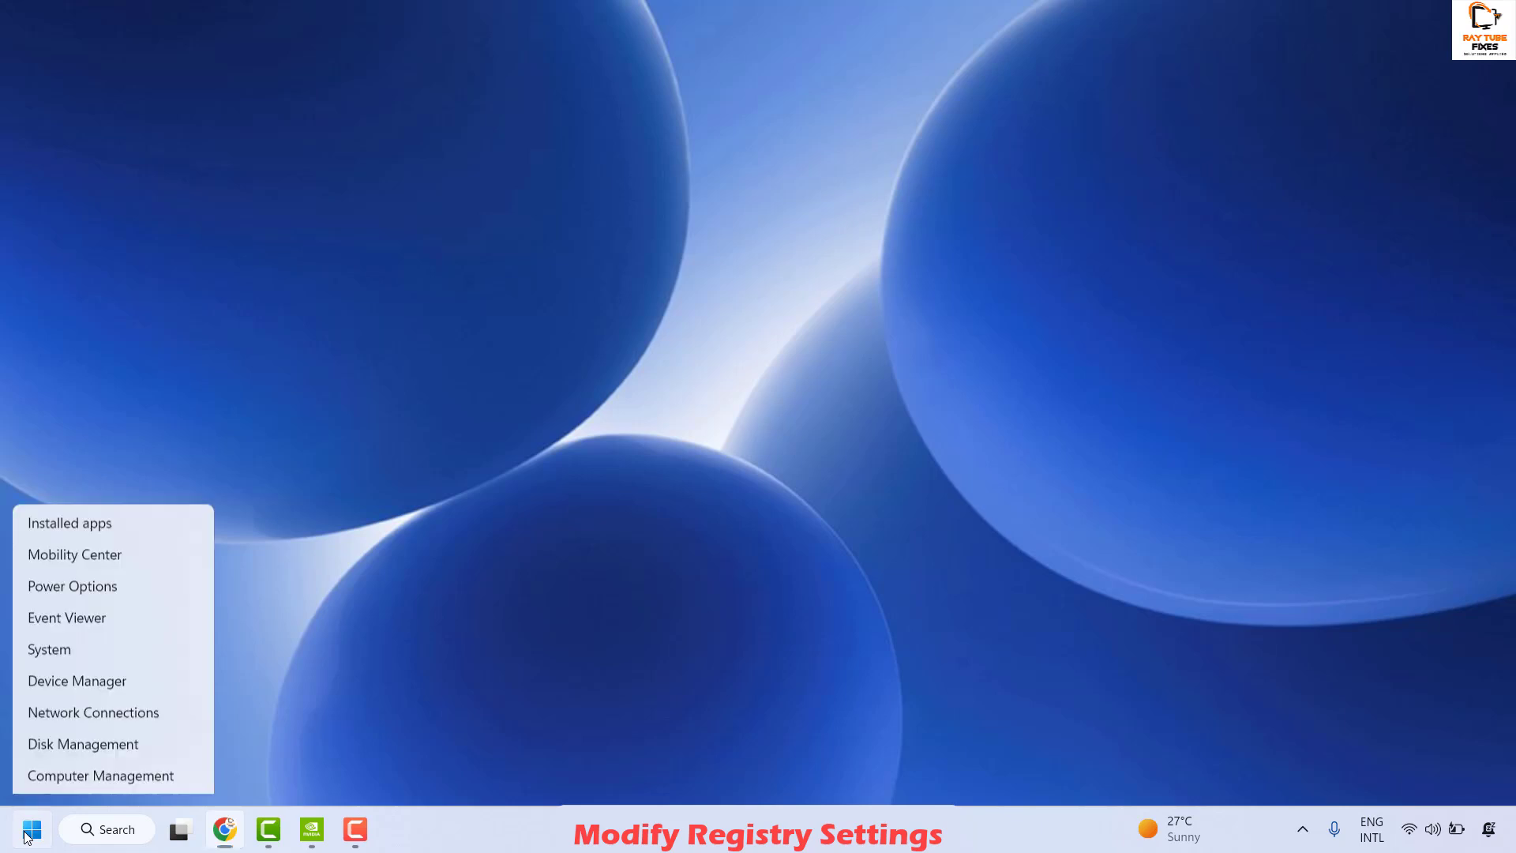
pyautogui.click(41, 708)
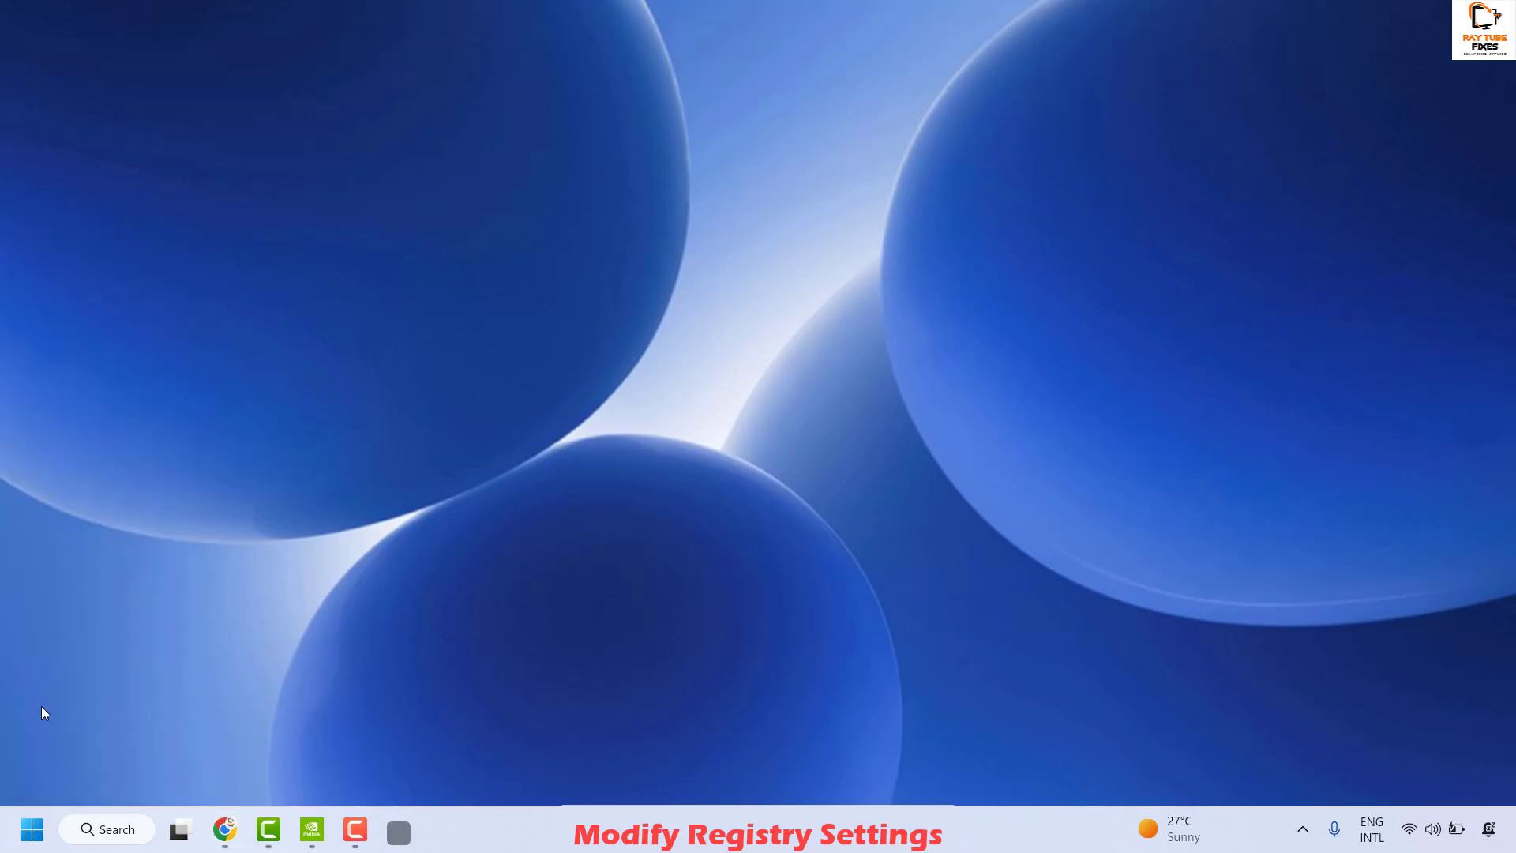
pyautogui.write('regedit')
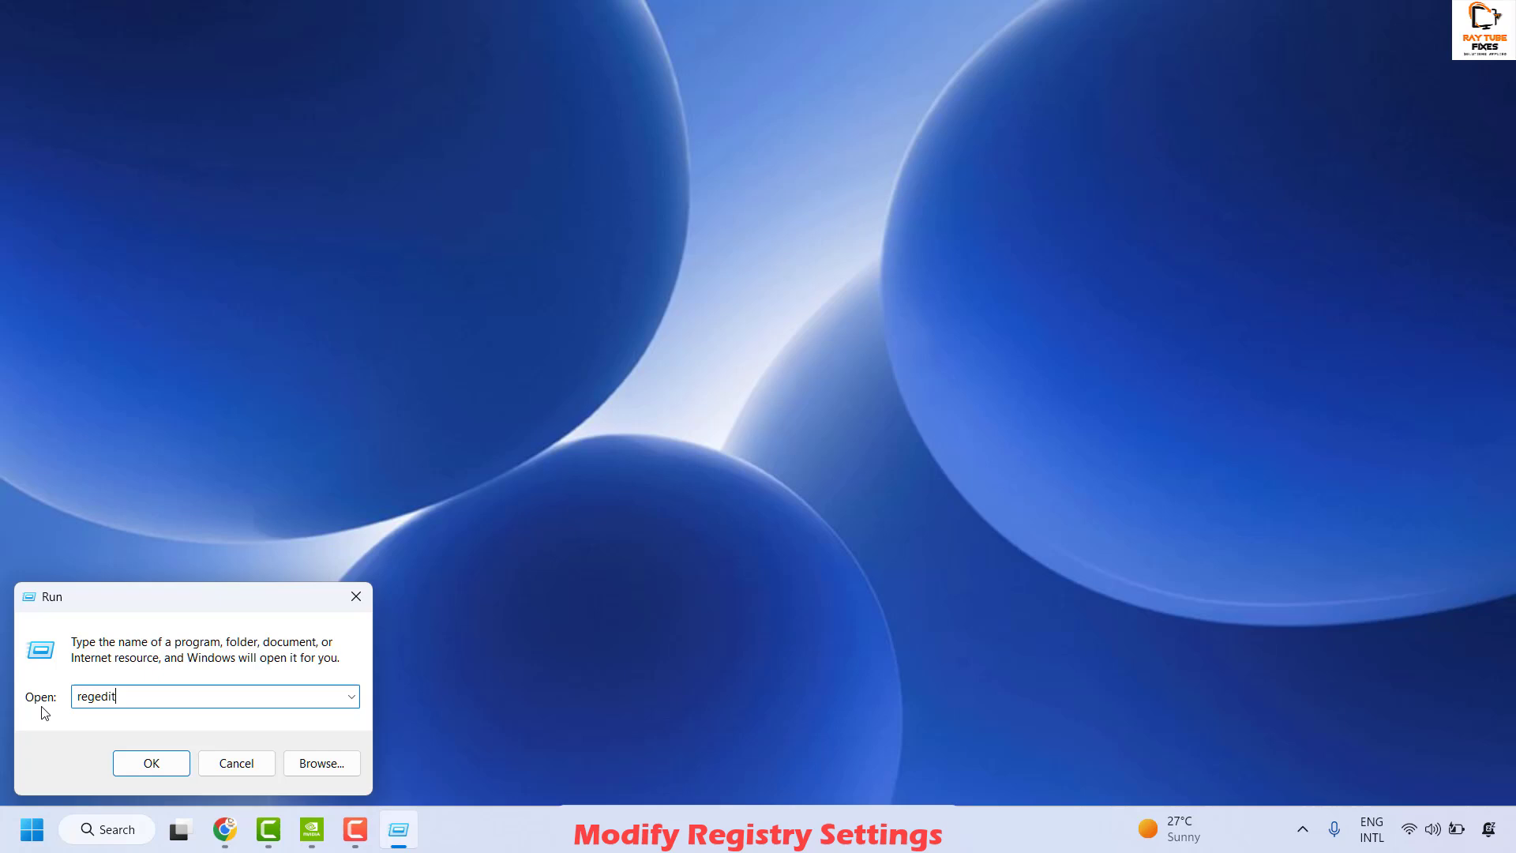
pyautogui.press('Return')
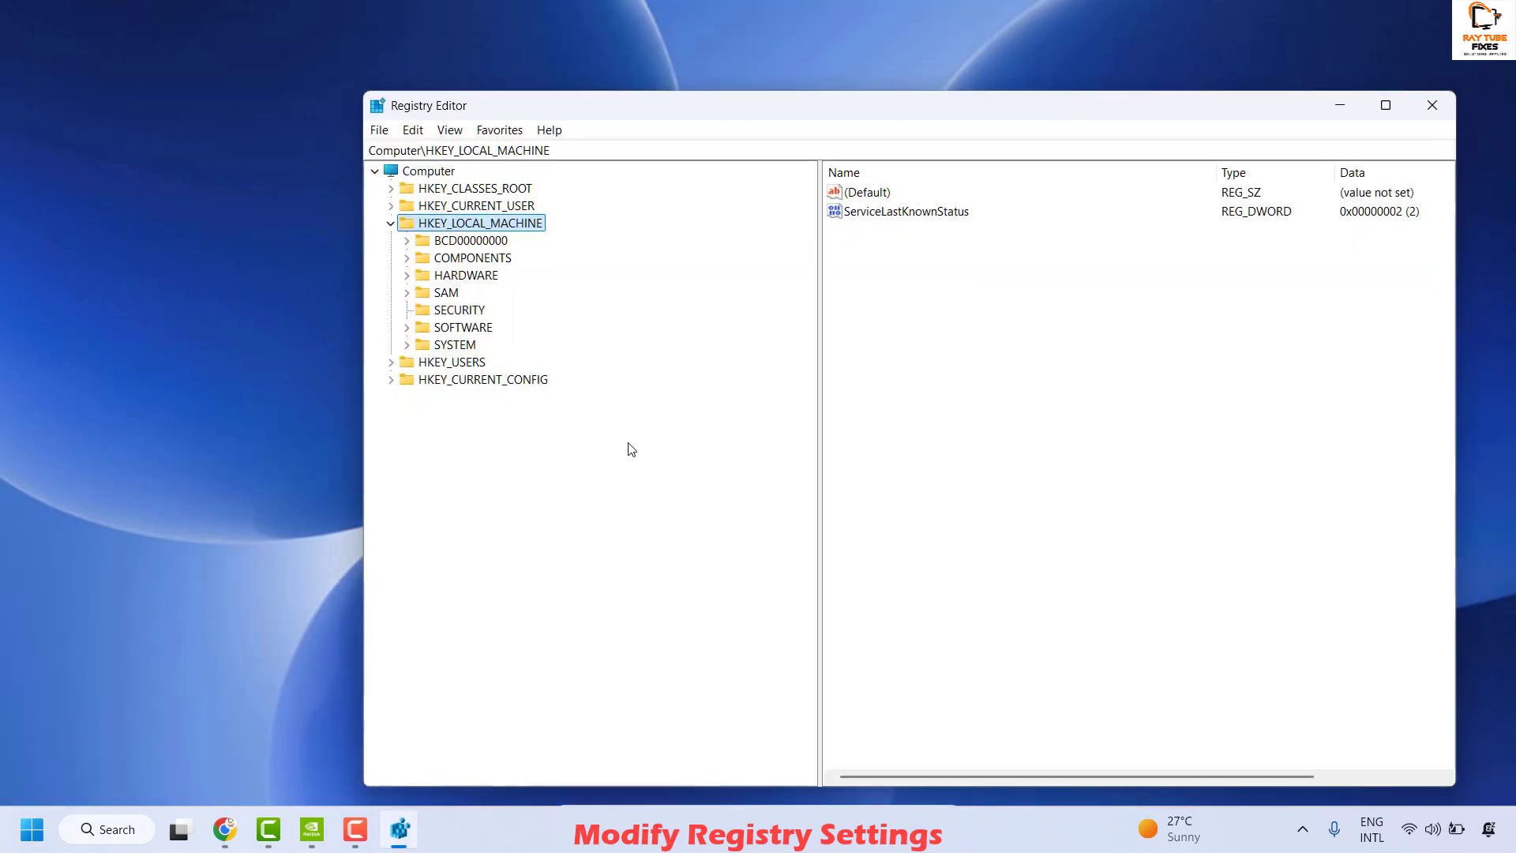
pyautogui.click(407, 345)
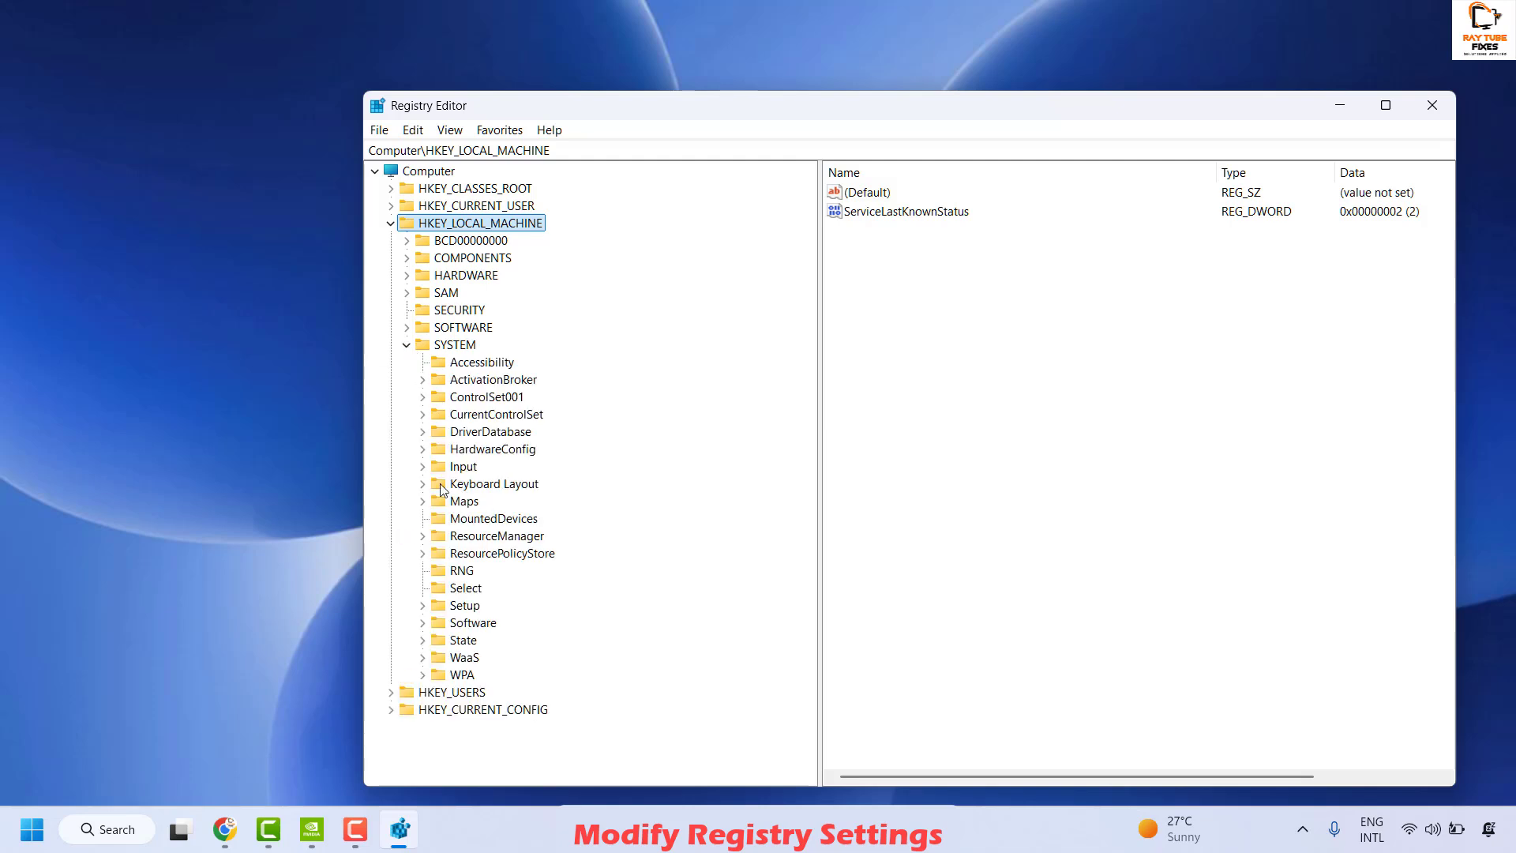
pyautogui.click(453, 393)
pyautogui.click(405, 345)
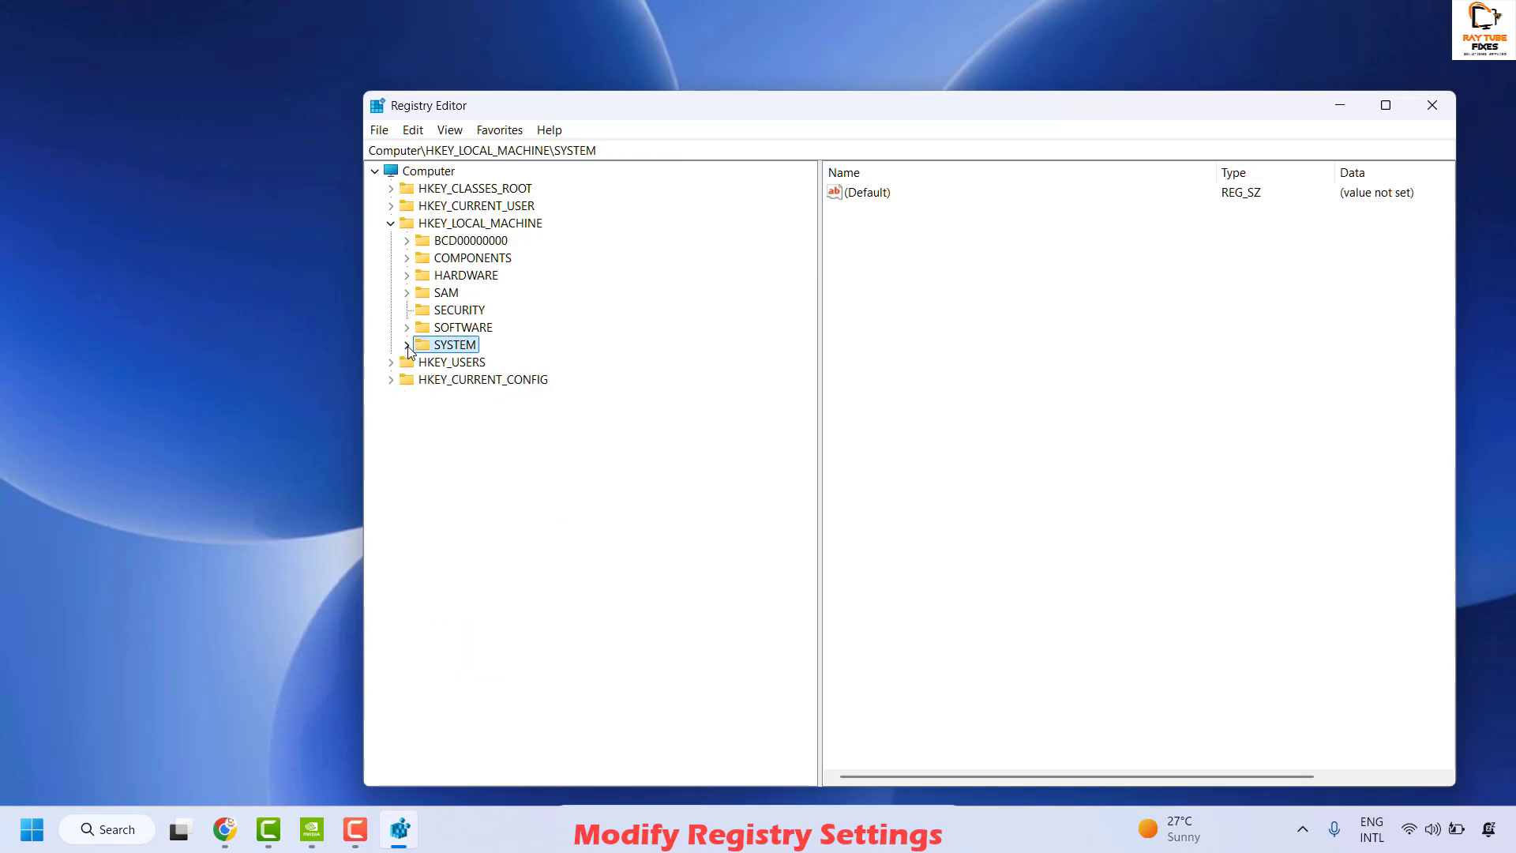
pyautogui.click(390, 223)
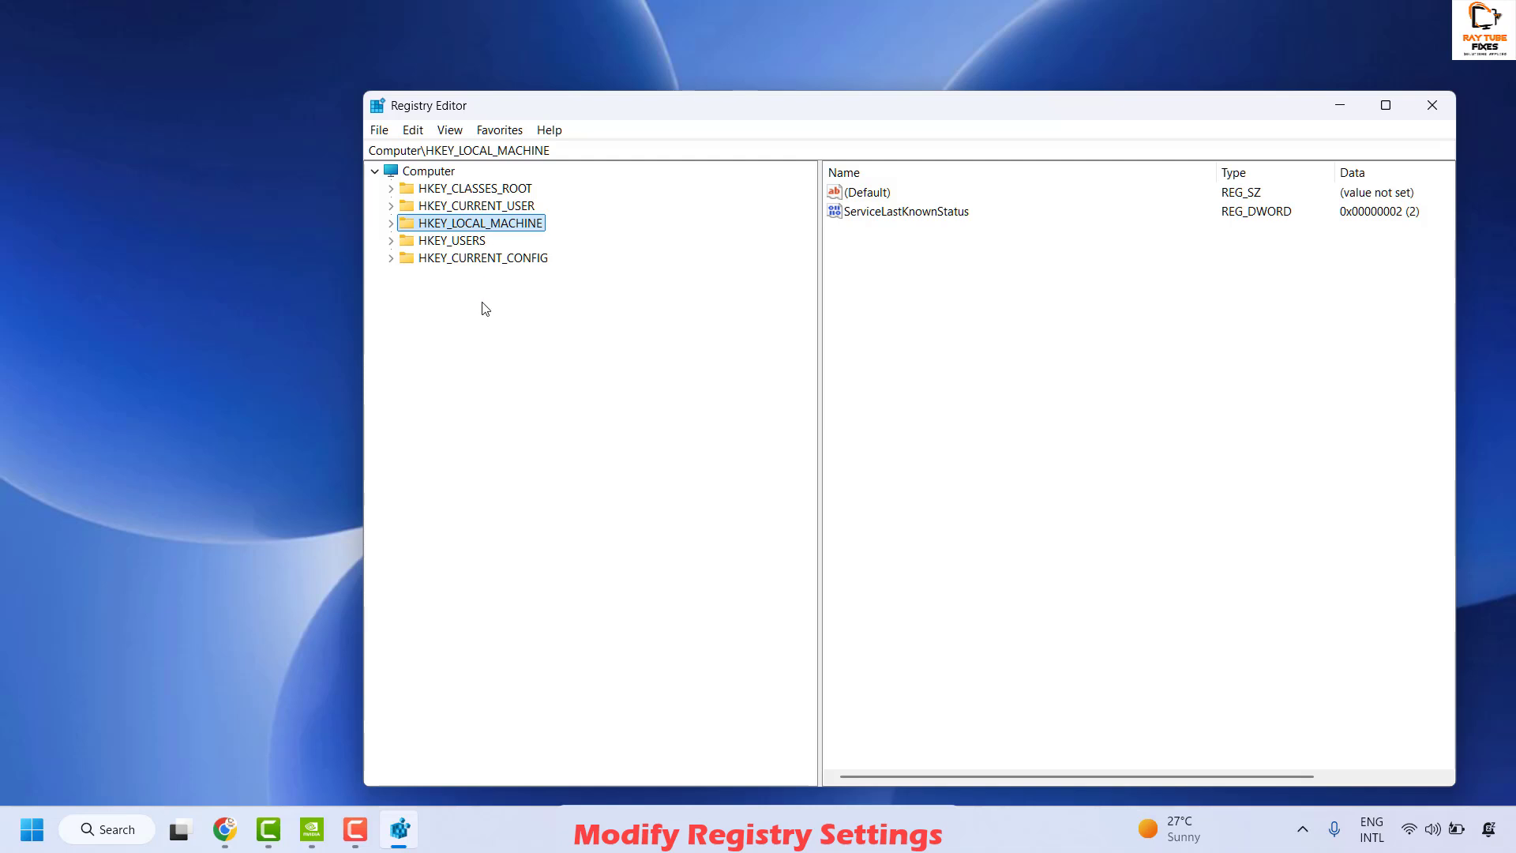
# - Navigate to HKEY_LOCAL_MACHINE\SYSTEM\CurrentControlSet\Control\GraphicsDrivers to list its DWORD values
pyautogui.click(392, 225)
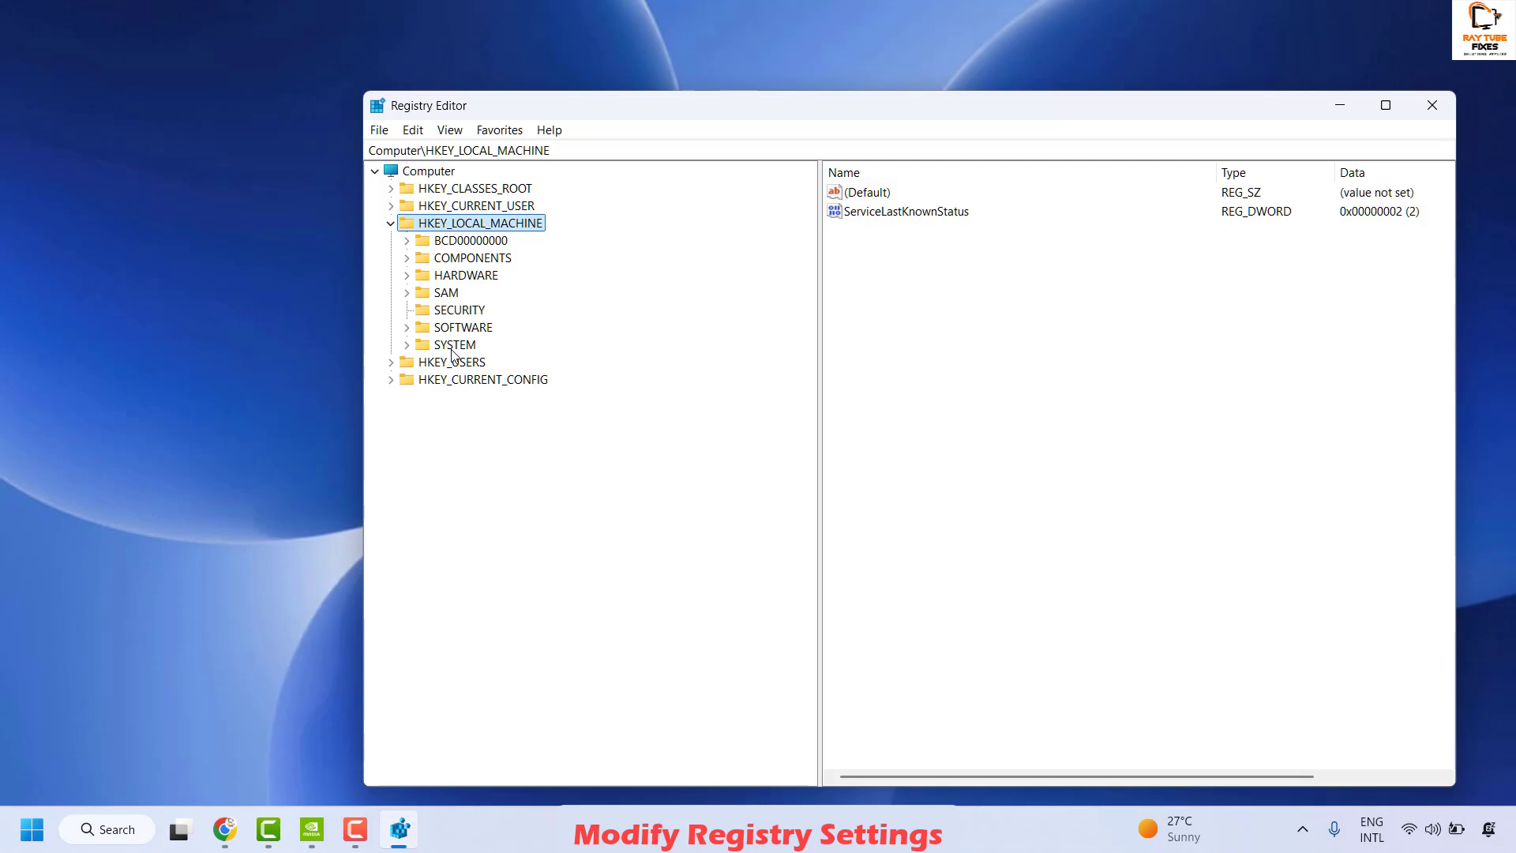
pyautogui.click(407, 345)
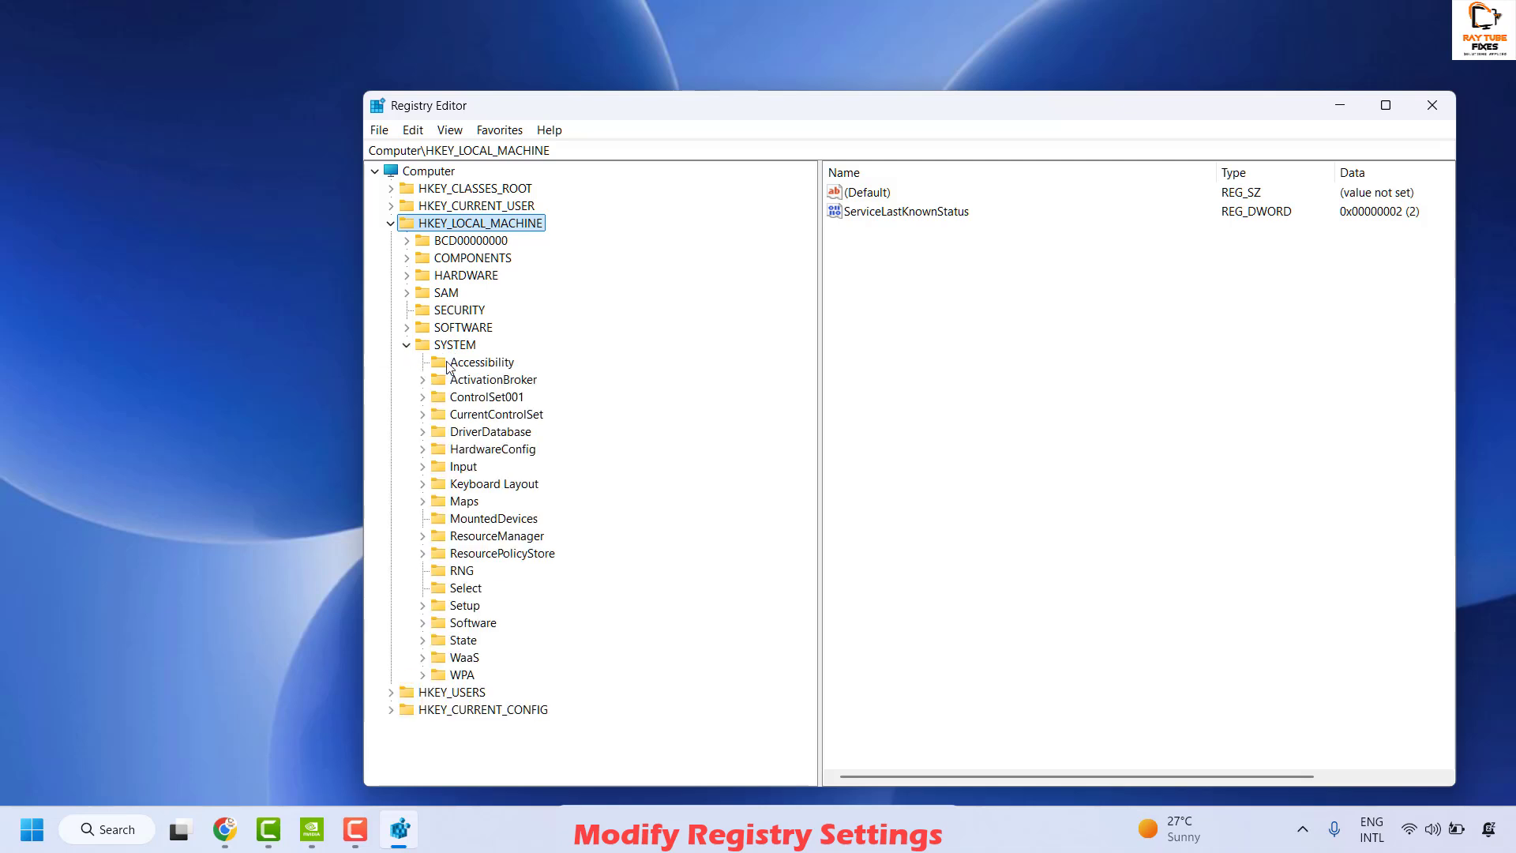
pyautogui.click(482, 397)
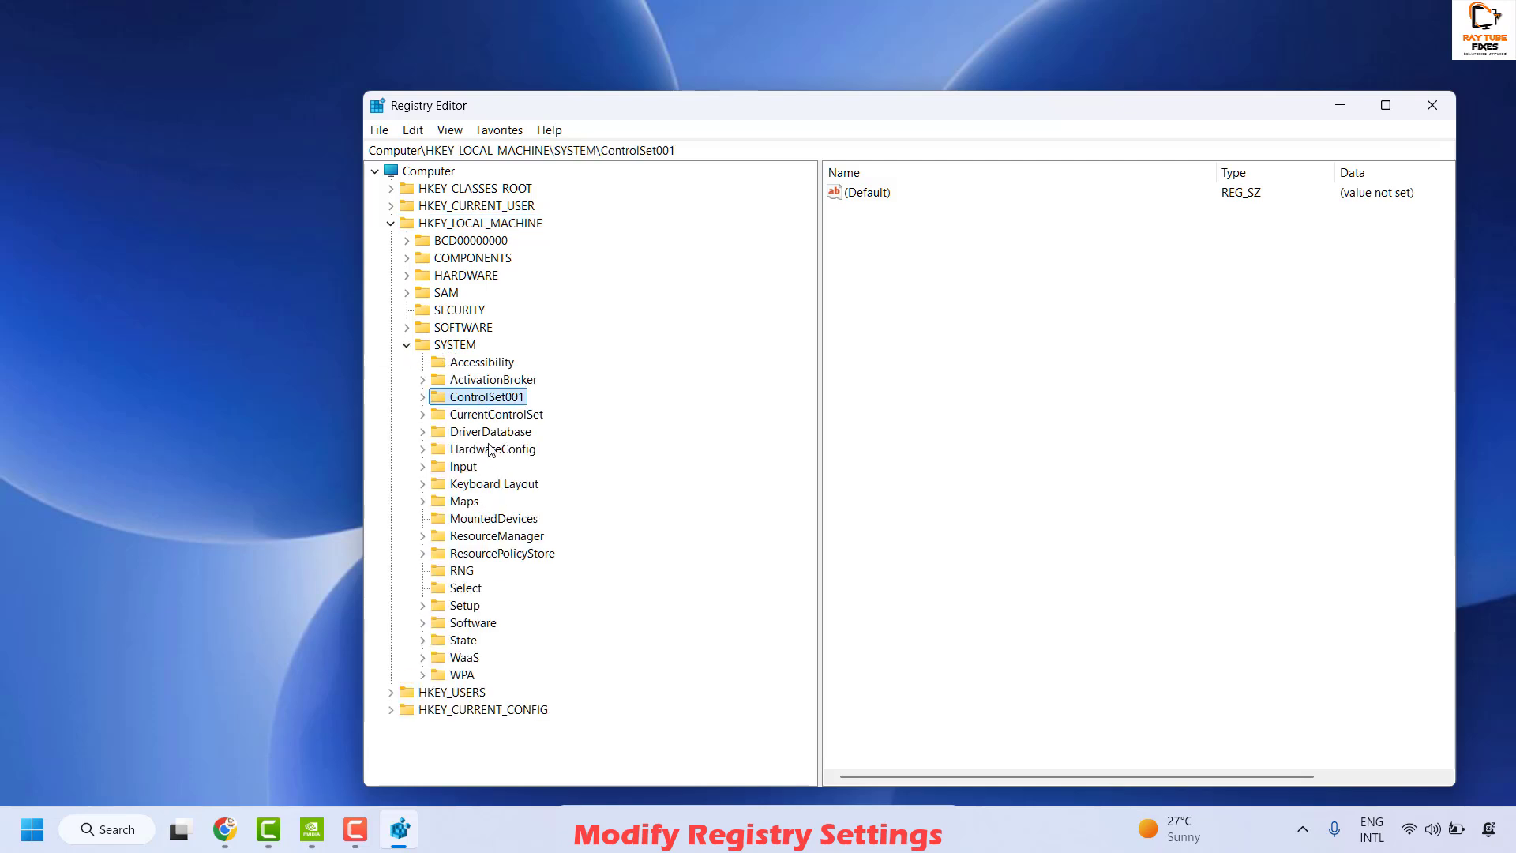
pyautogui.click(422, 414)
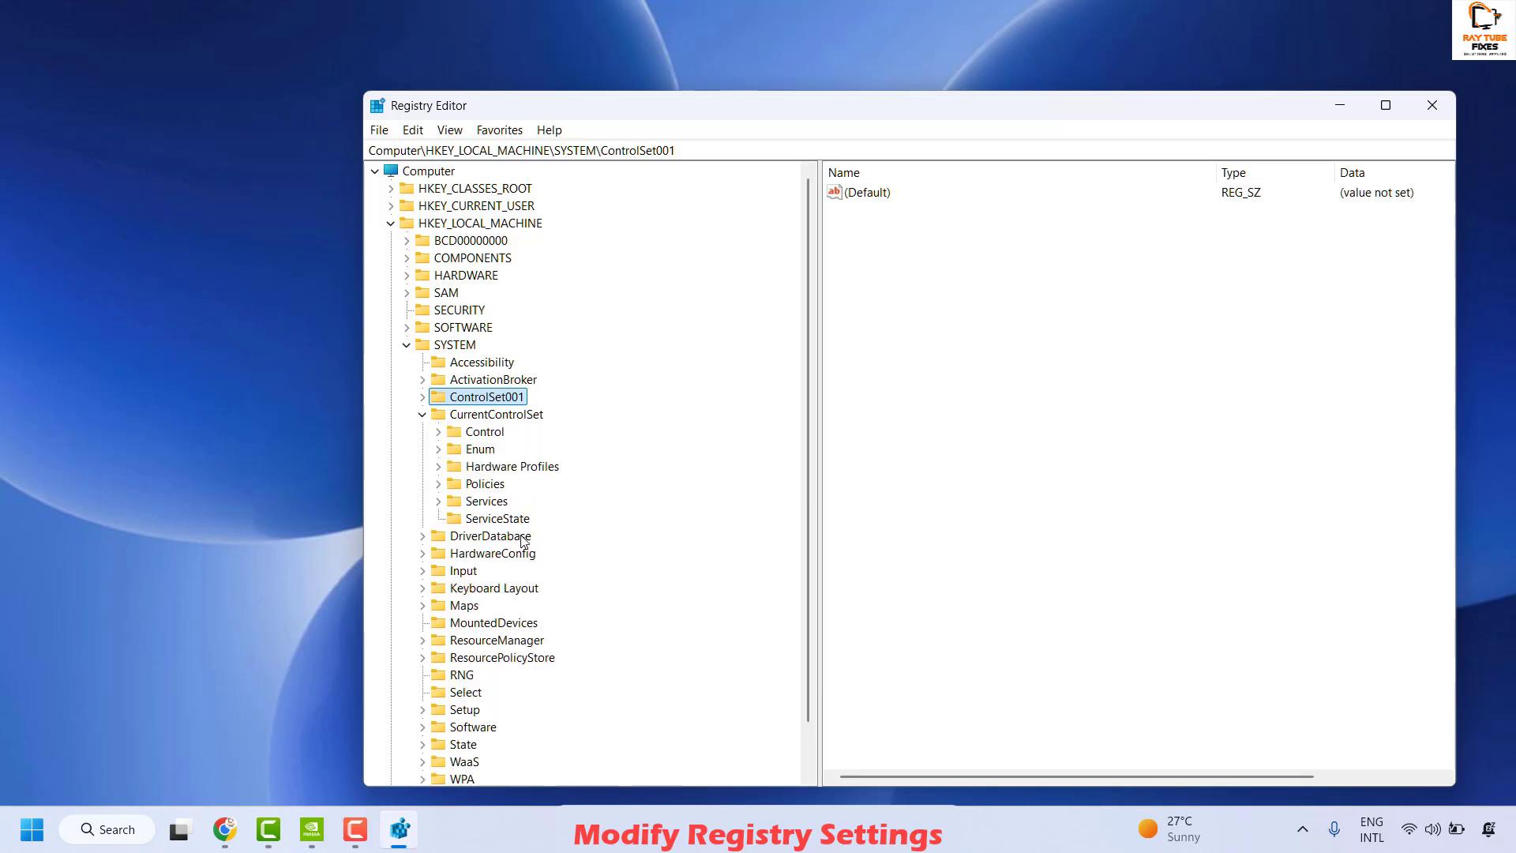
pyautogui.click(438, 432)
pyautogui.click(491, 313)
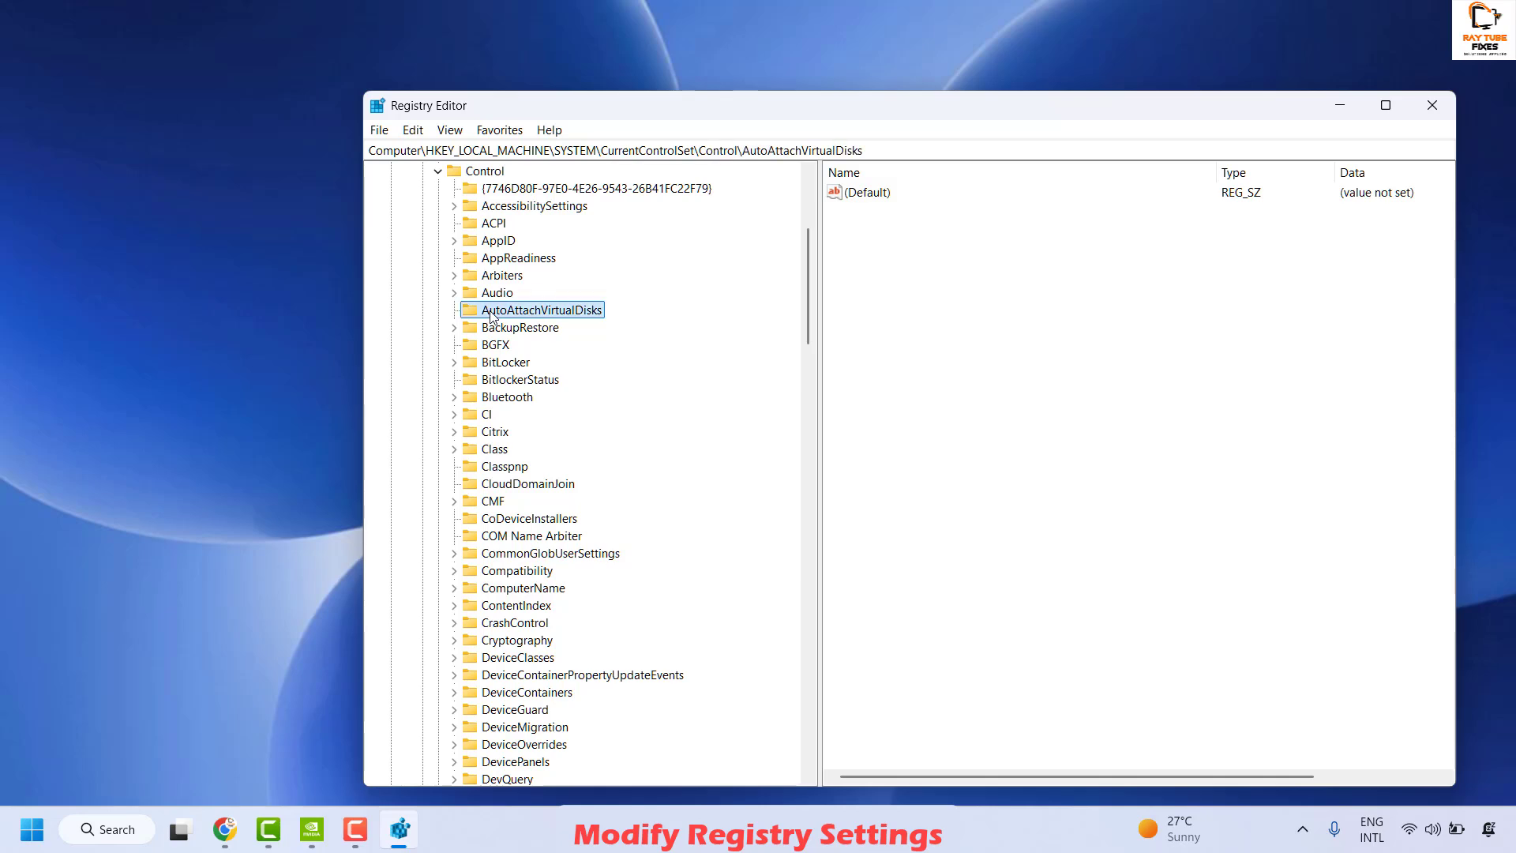
pyautogui.press('g')
pyautogui.scroll(-4, 568, 331)
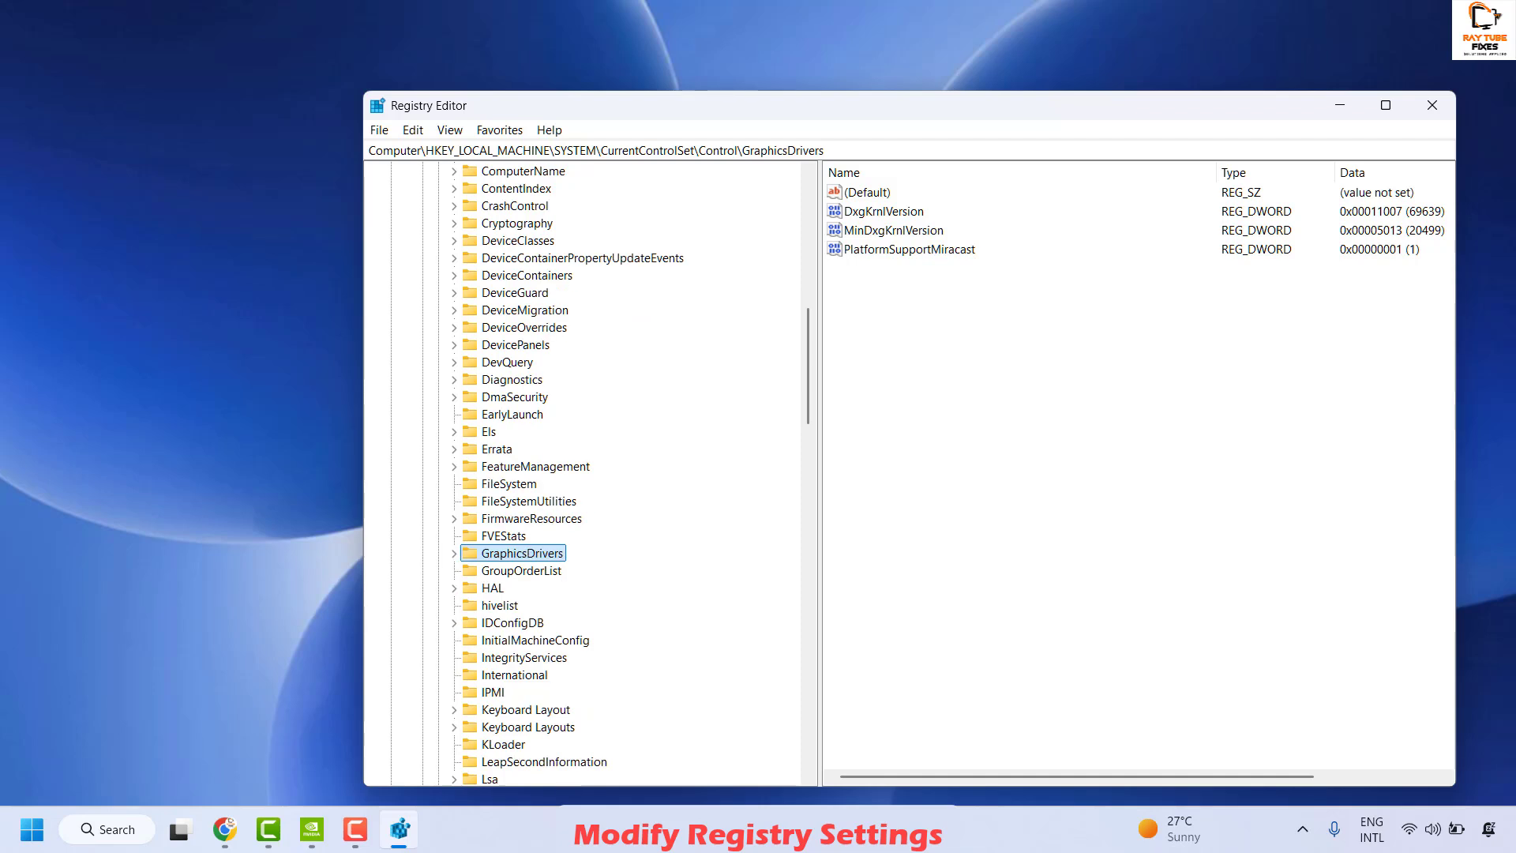
pyautogui.hotkey('alt', 'Tab')
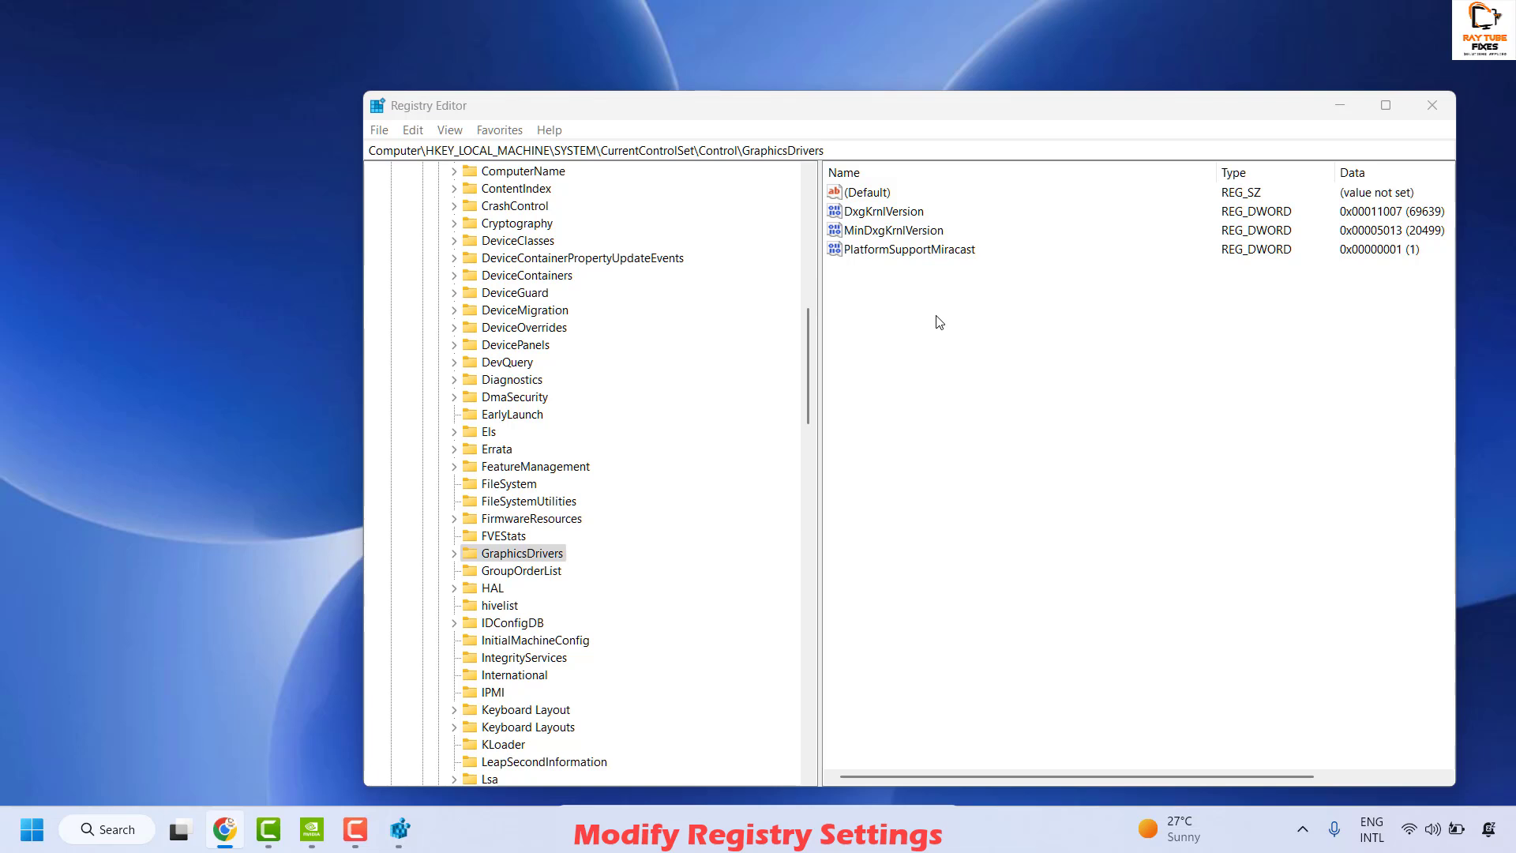
# - Add a new DWORD (32-bit) value named TdrDelay to the GraphicsDrivers key
pyautogui.rightClick(881, 286)
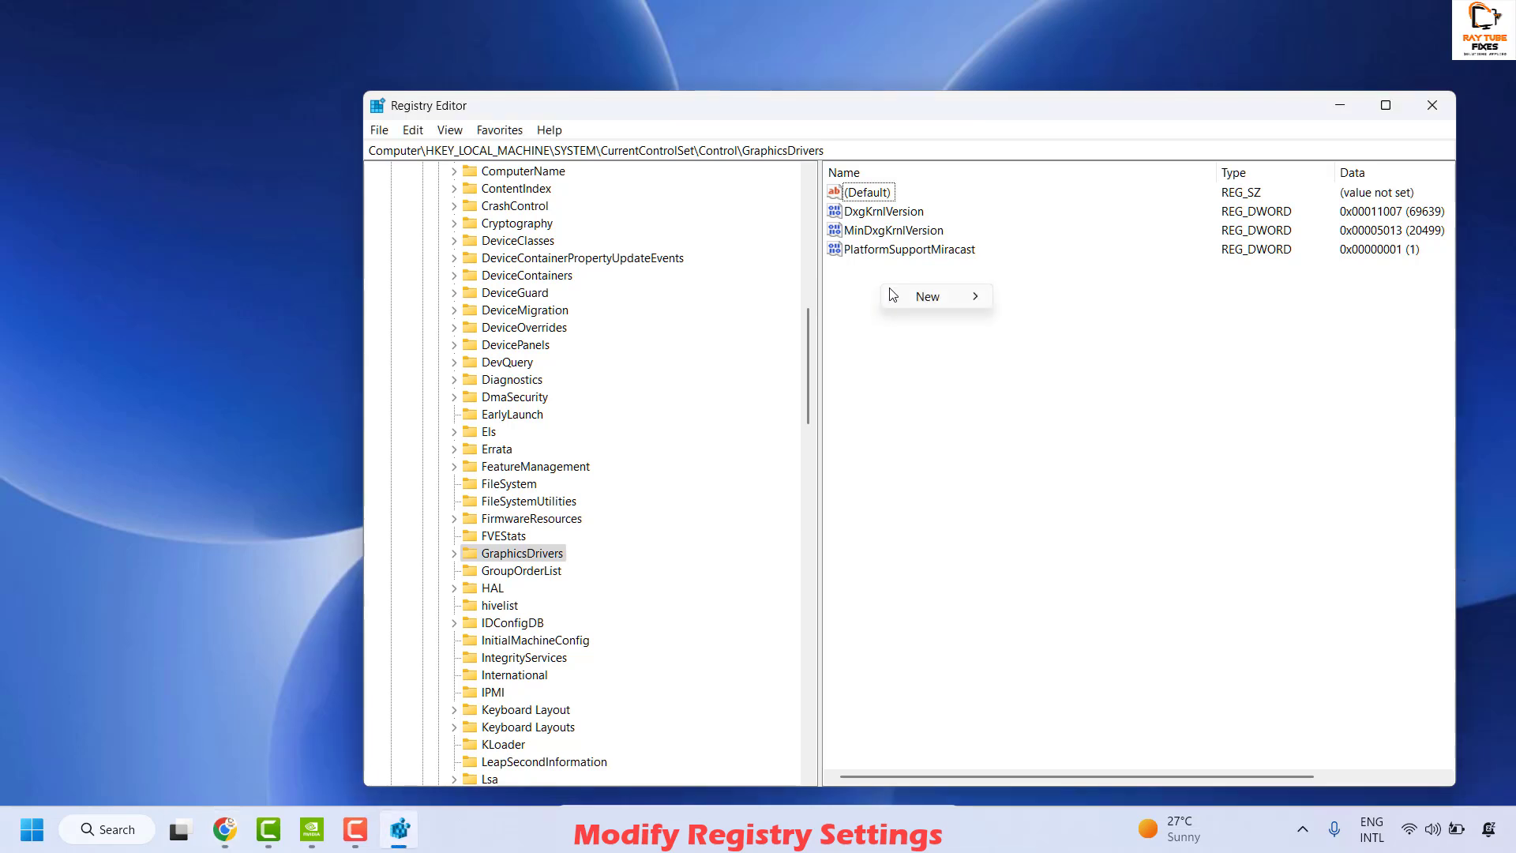
pyautogui.moveTo(924, 295)
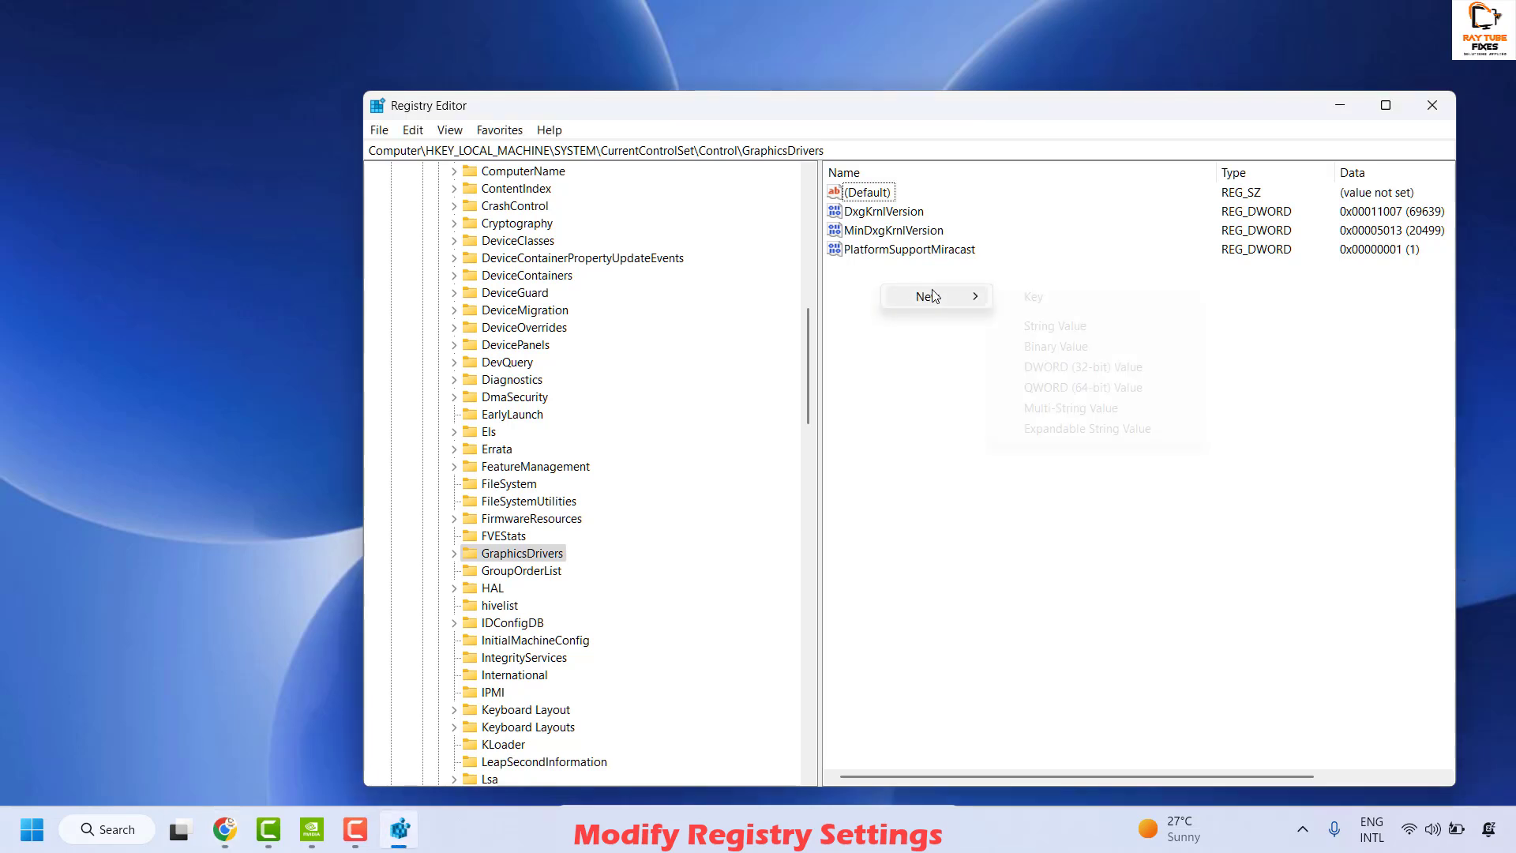
pyautogui.click(1080, 371)
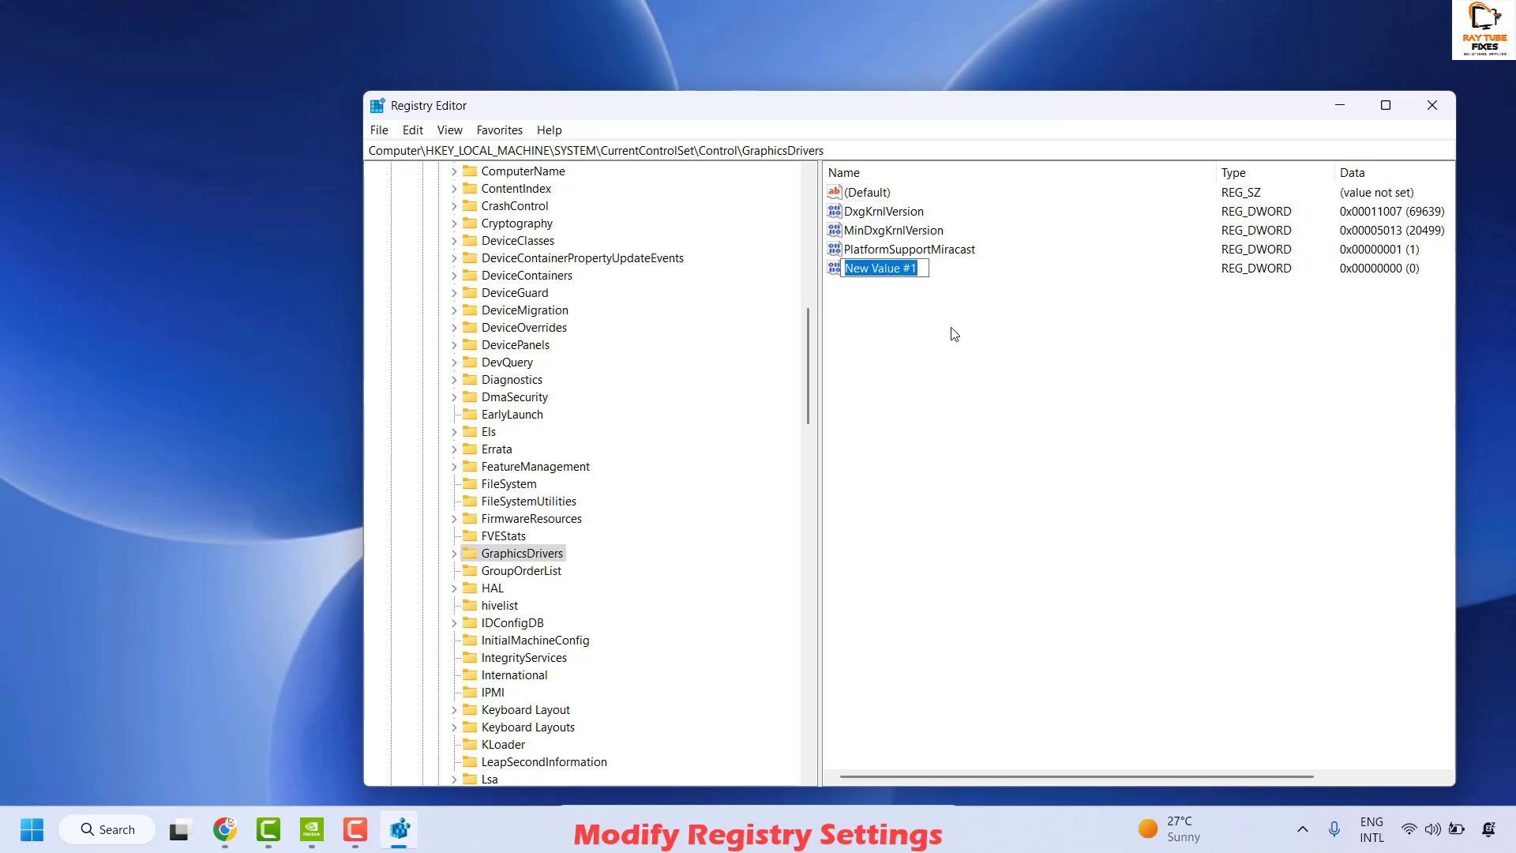
pyautogui.write('TdrDelay')
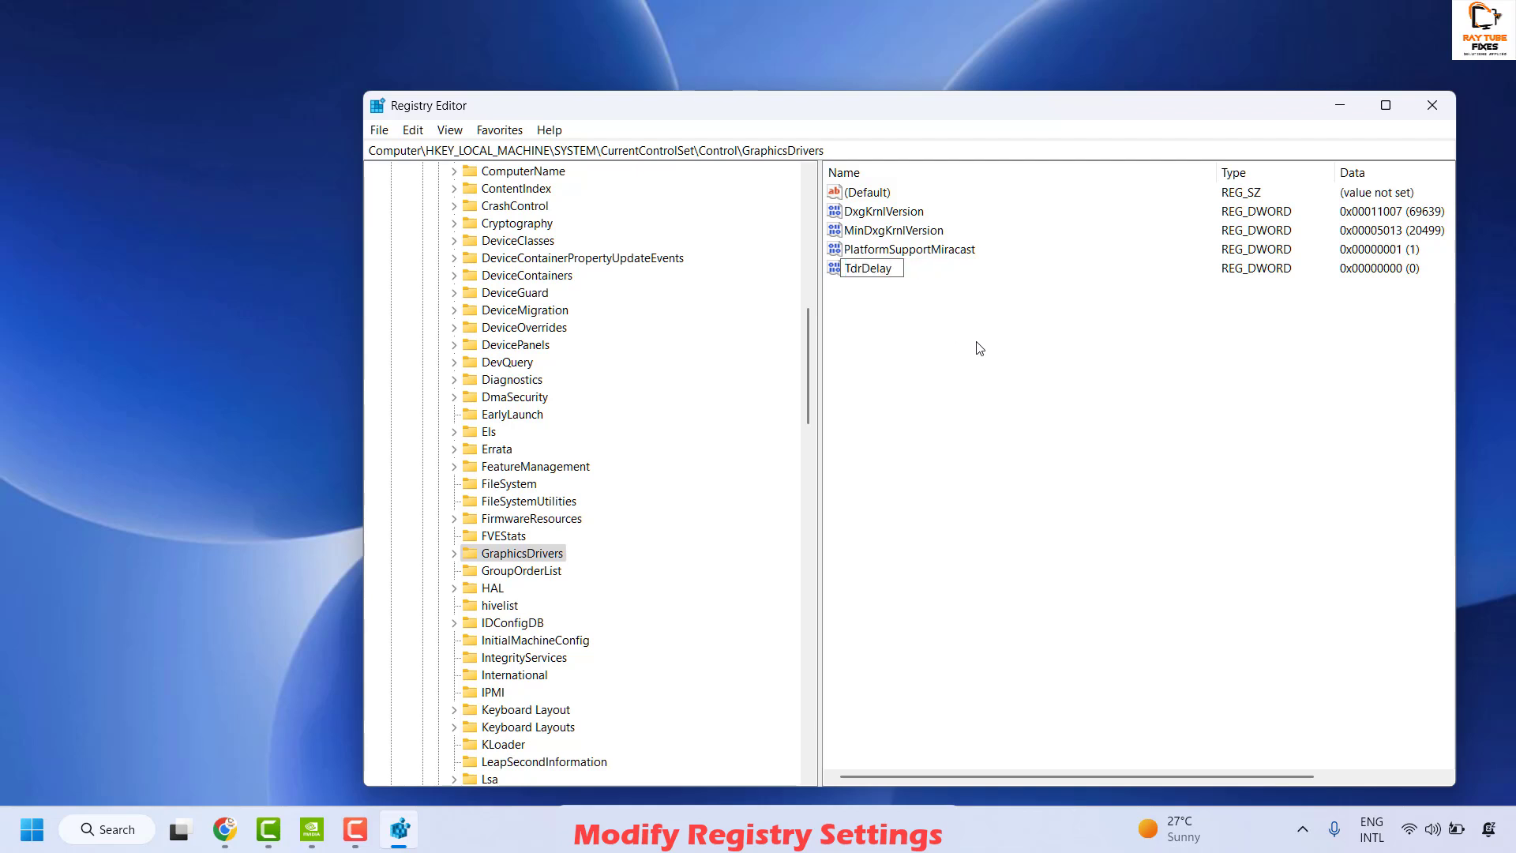
pyautogui.press('Return')
pyautogui.rightClick(873, 272)
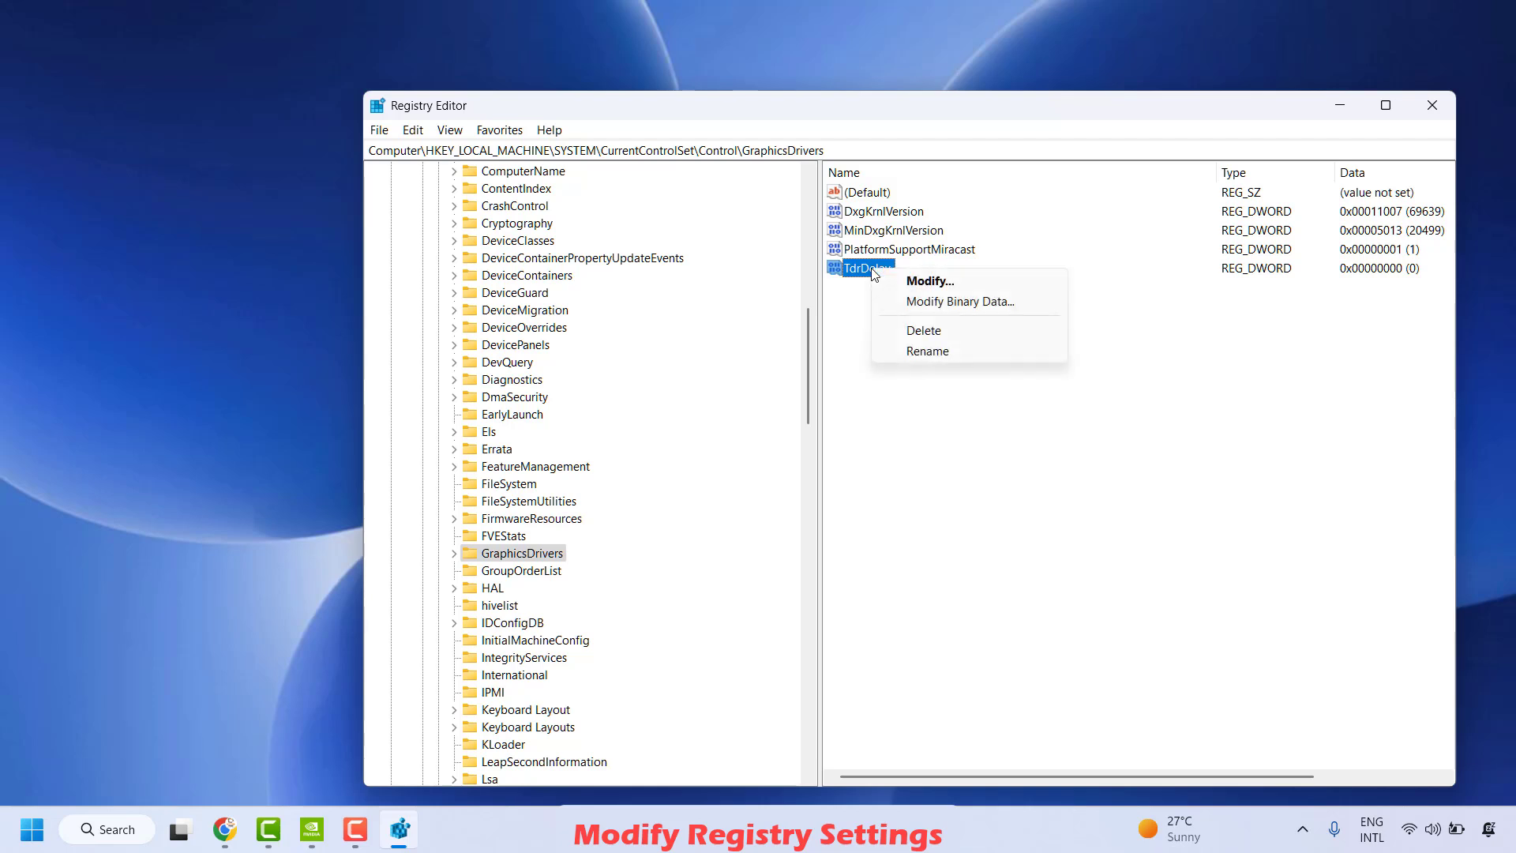
pyautogui.click(925, 286)
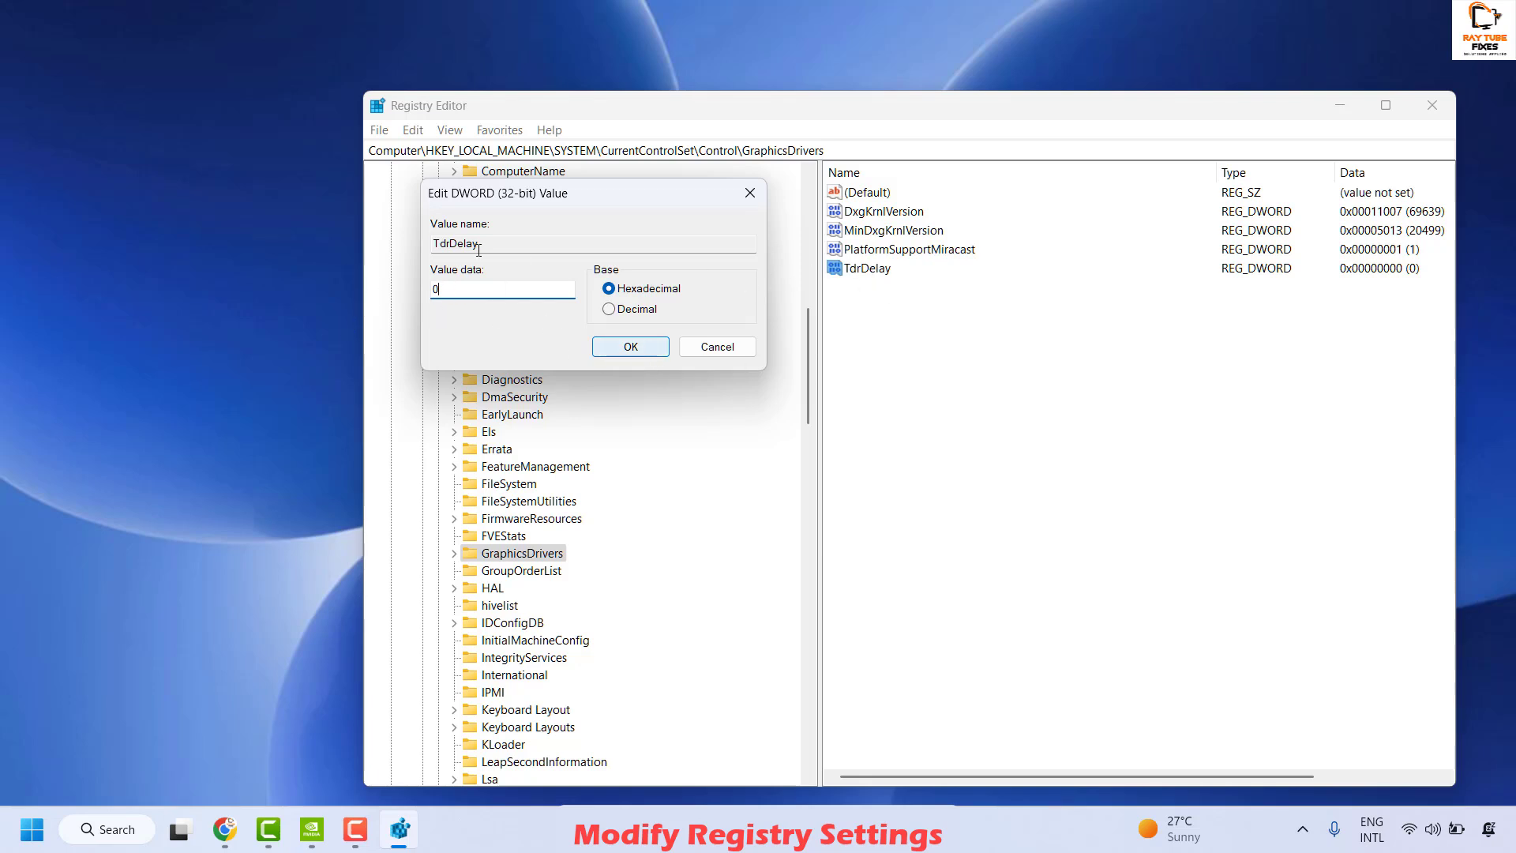
pyautogui.click(638, 353)
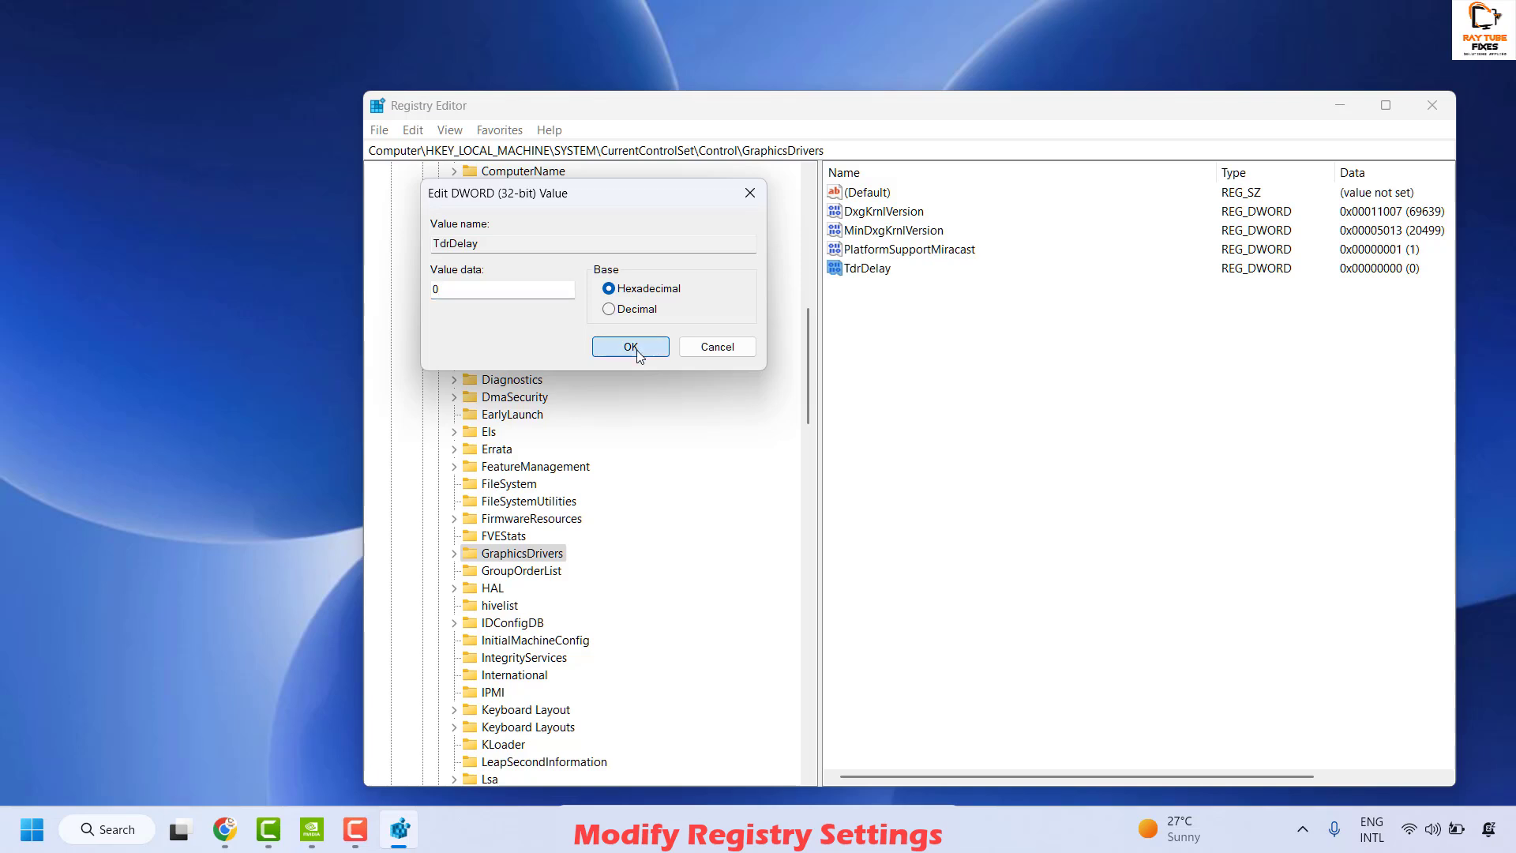
# - Close the Registry Editor window, keeping TdrDelay at 0
pyautogui.click(1432, 105)
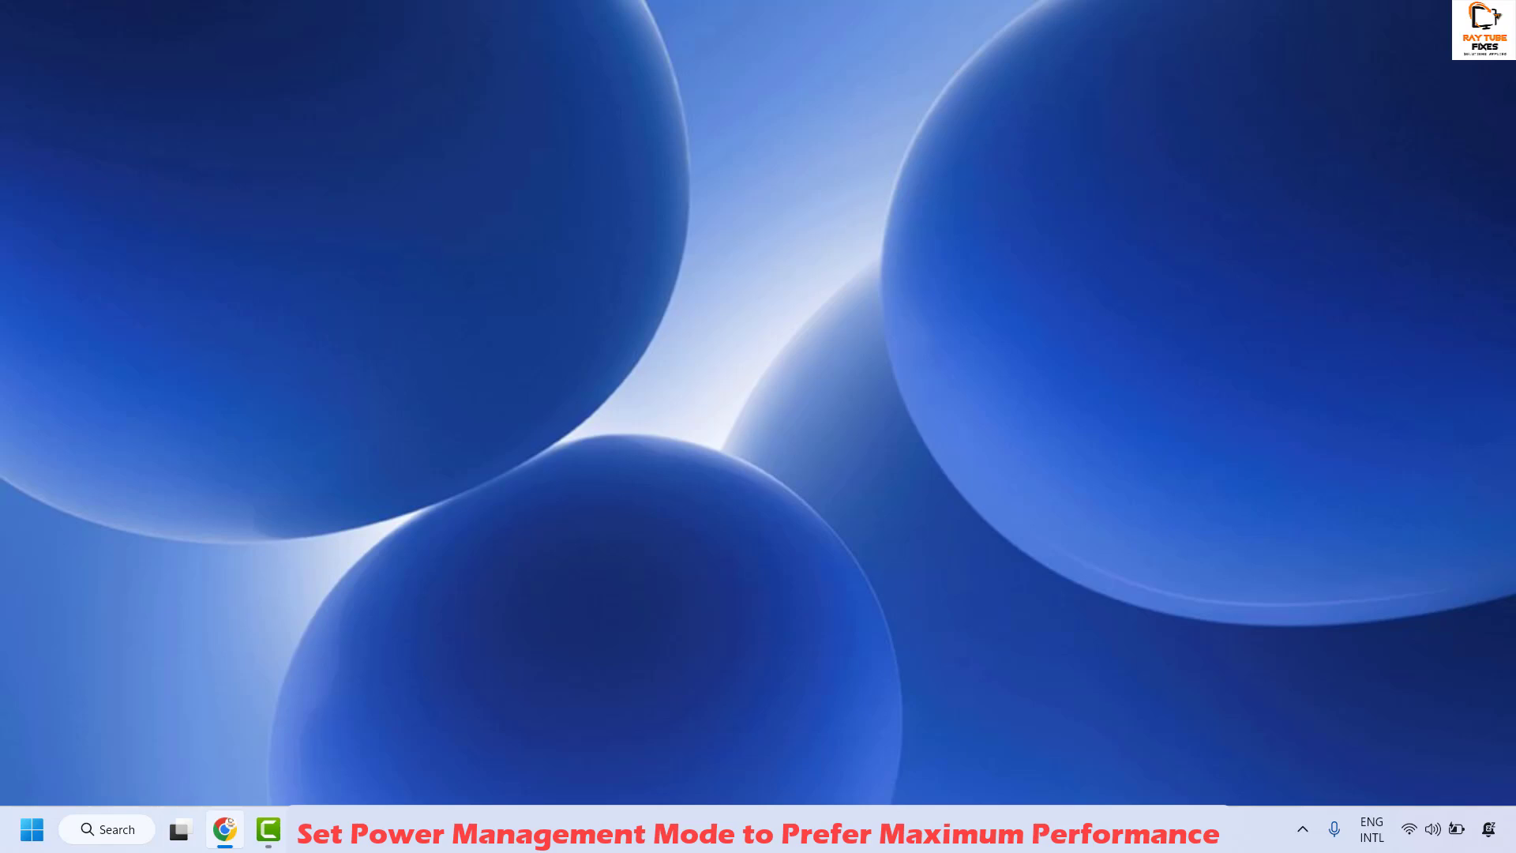
# - In NVIDIA Control Panel's Manage 3D Settings, set Power management mode to Prefer maximum performance
pyautogui.click(268, 829)
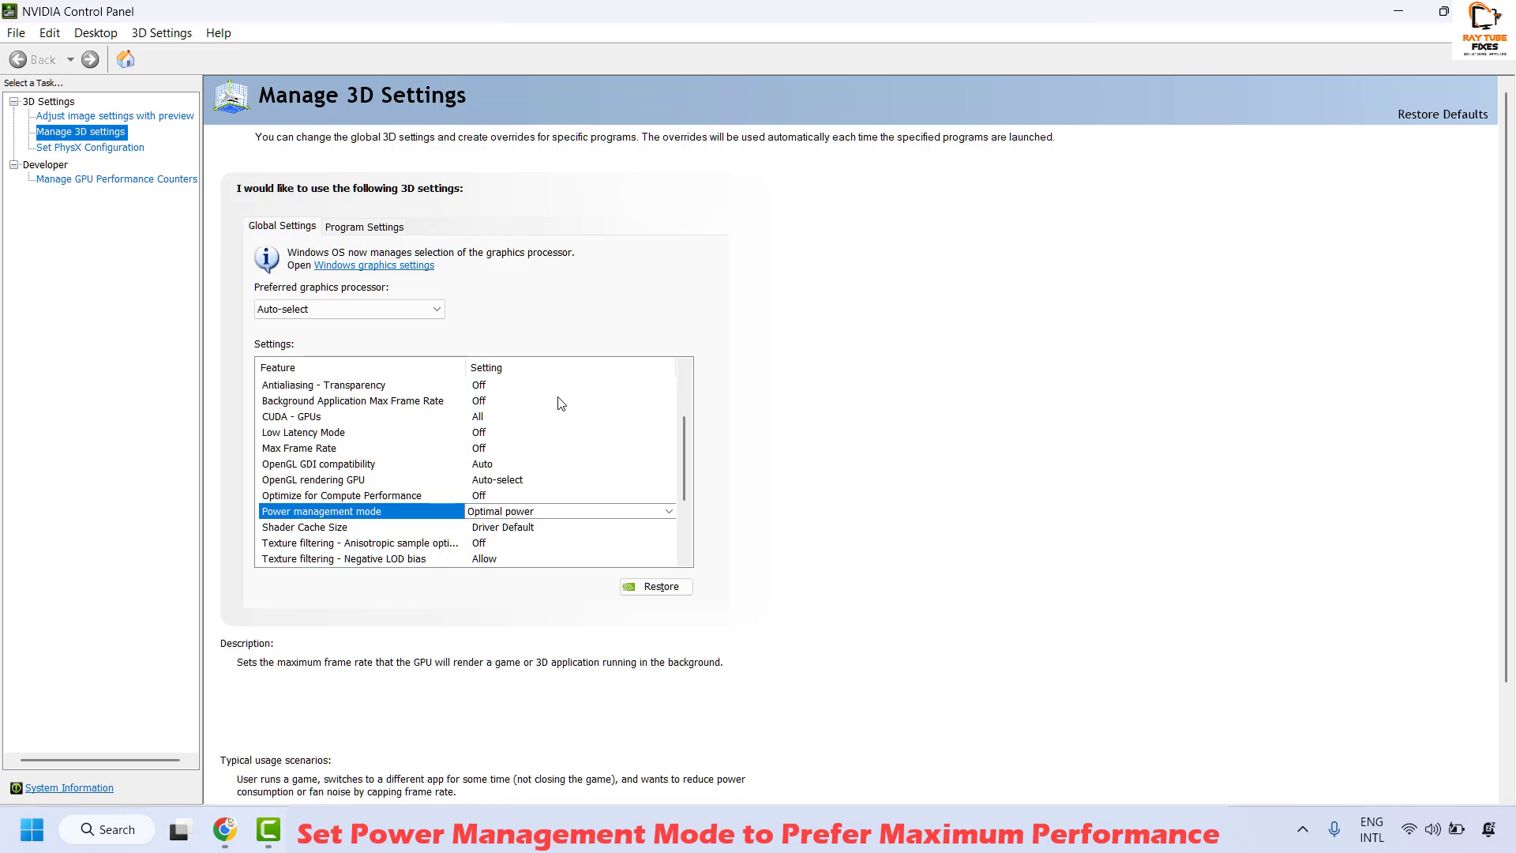
pyautogui.click(85, 137)
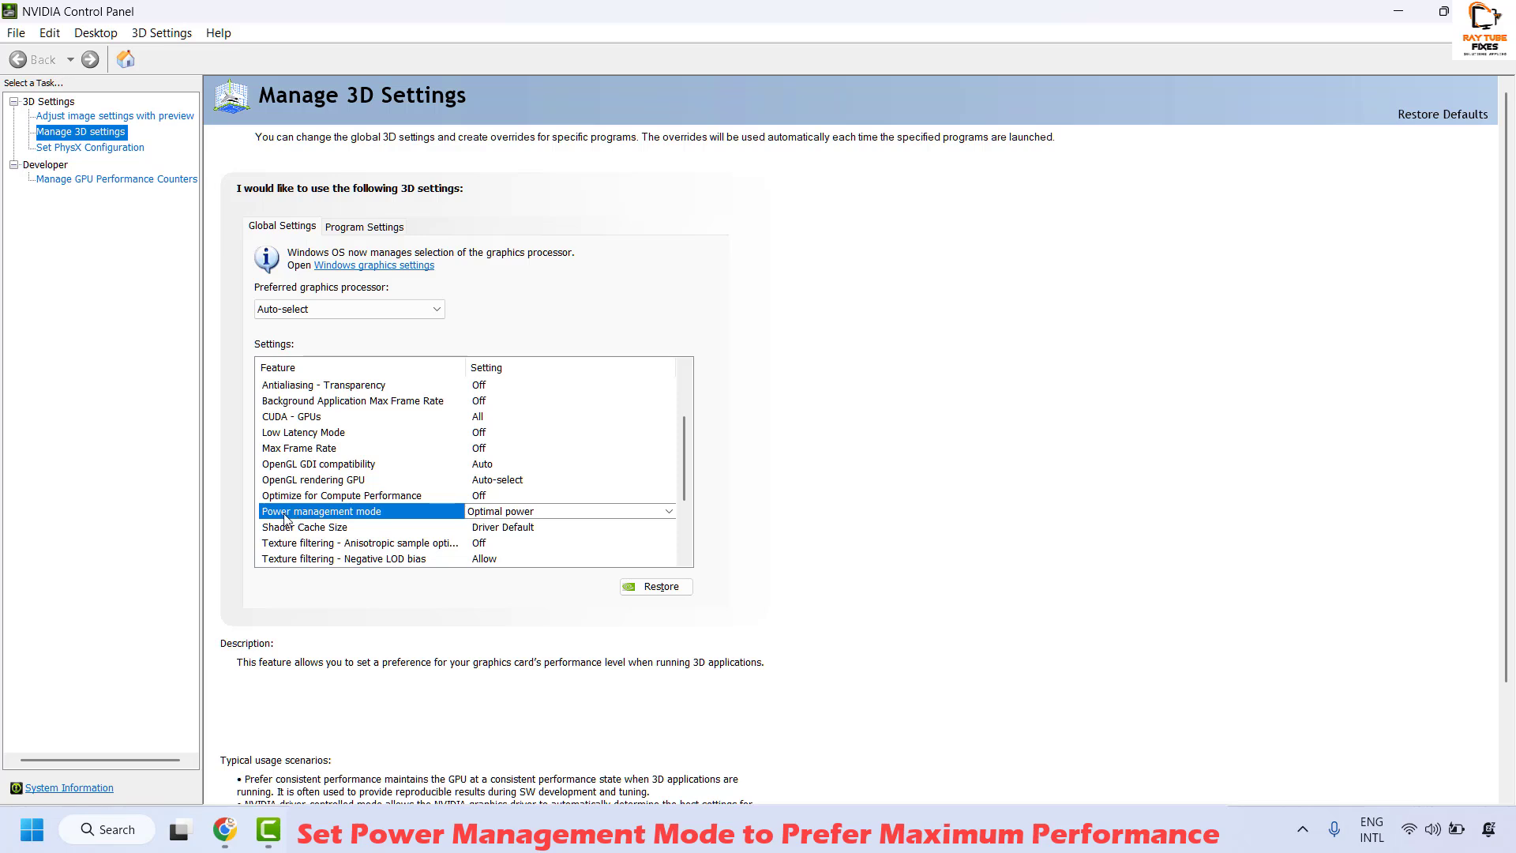
pyautogui.click(512, 517)
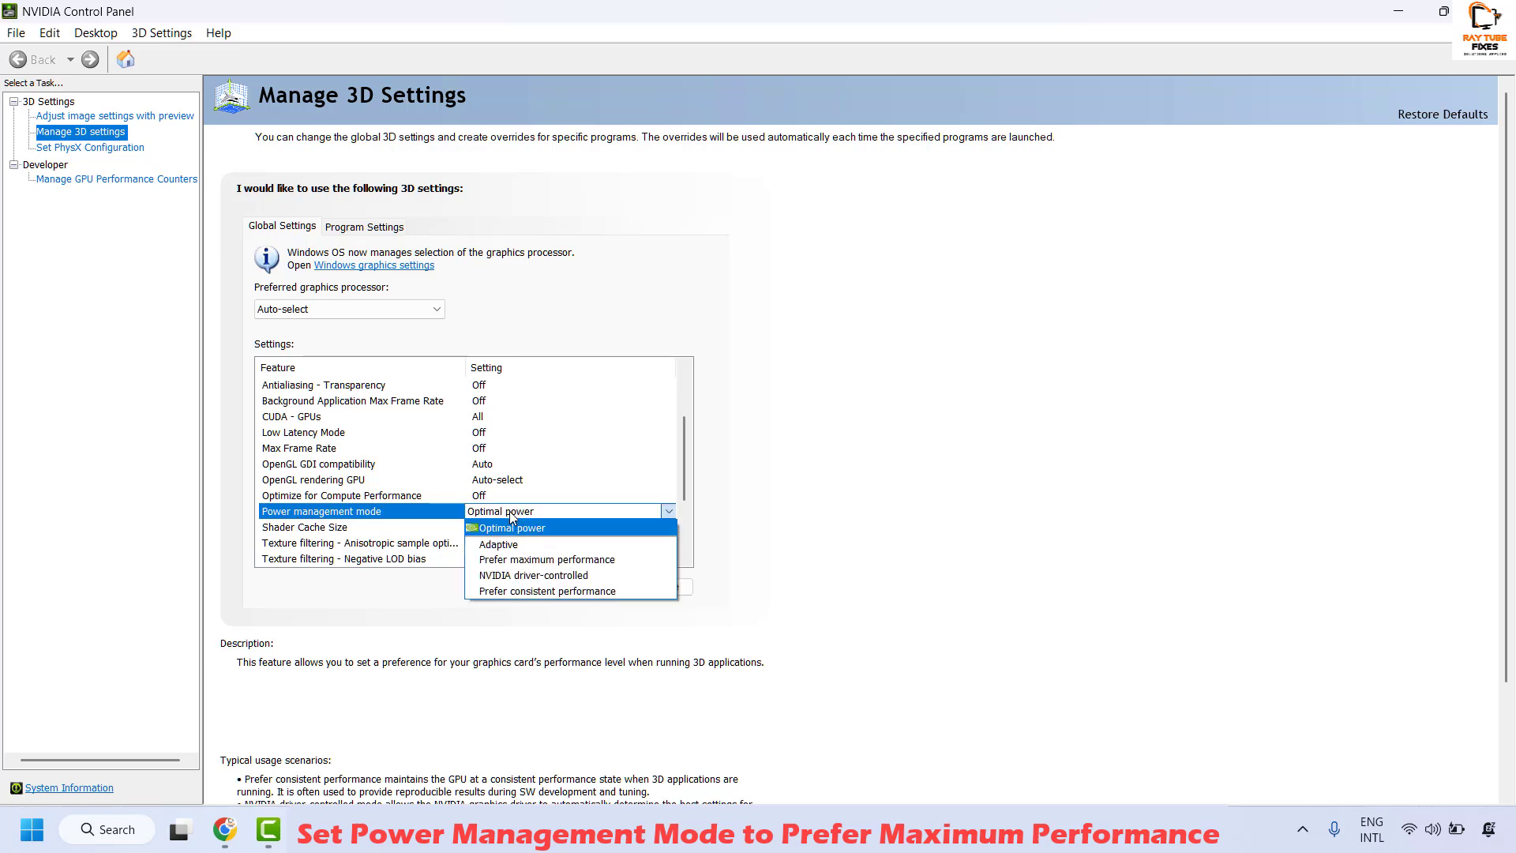
pyautogui.click(547, 559)
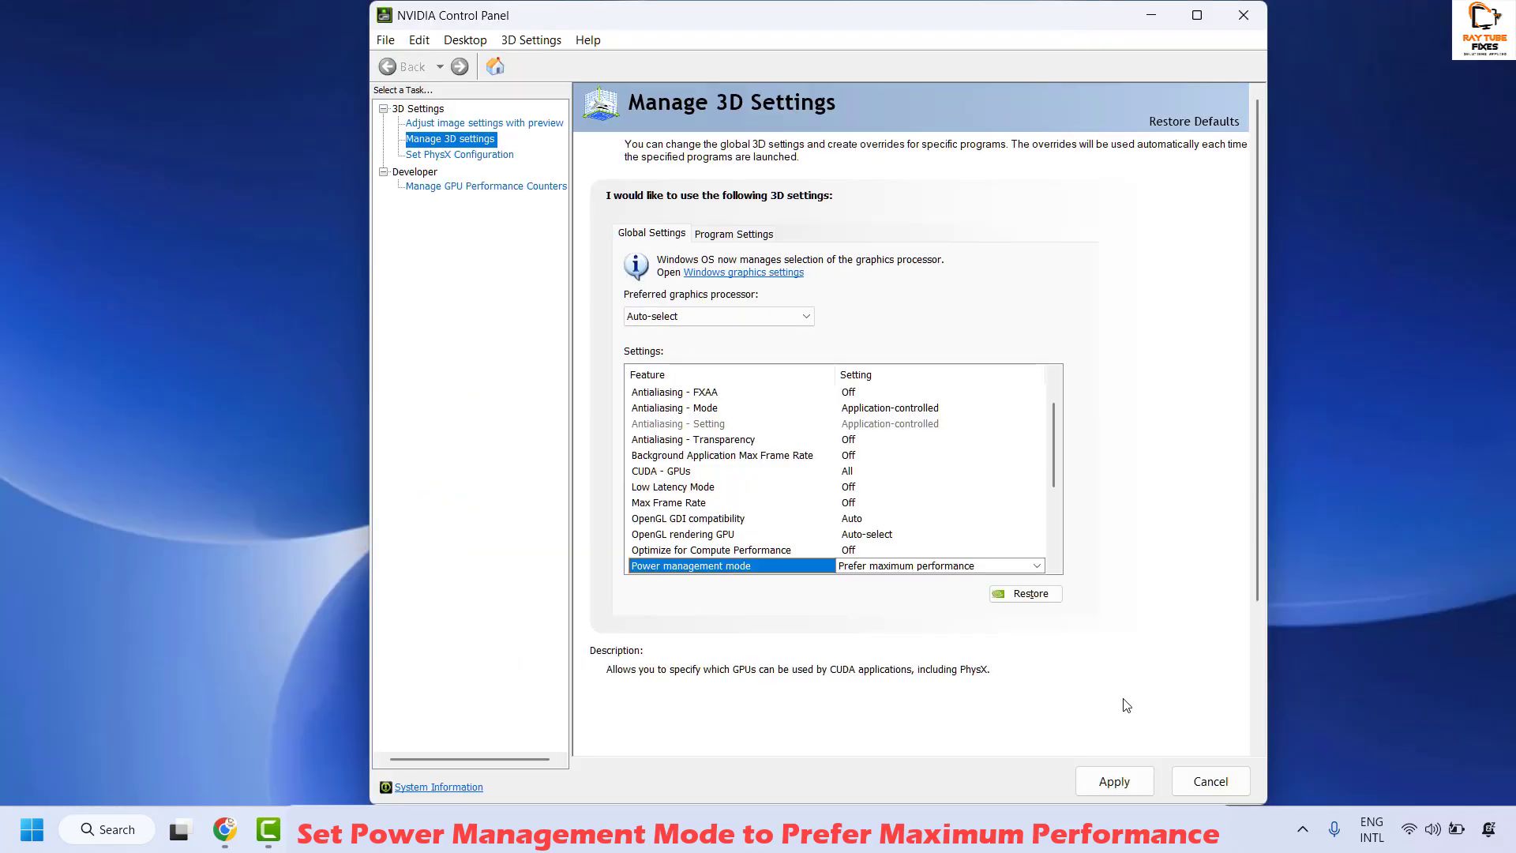
# - Set the global Antialiasing - Mode to Off in Manage 3D Settings
pyautogui.click(1152, 15)
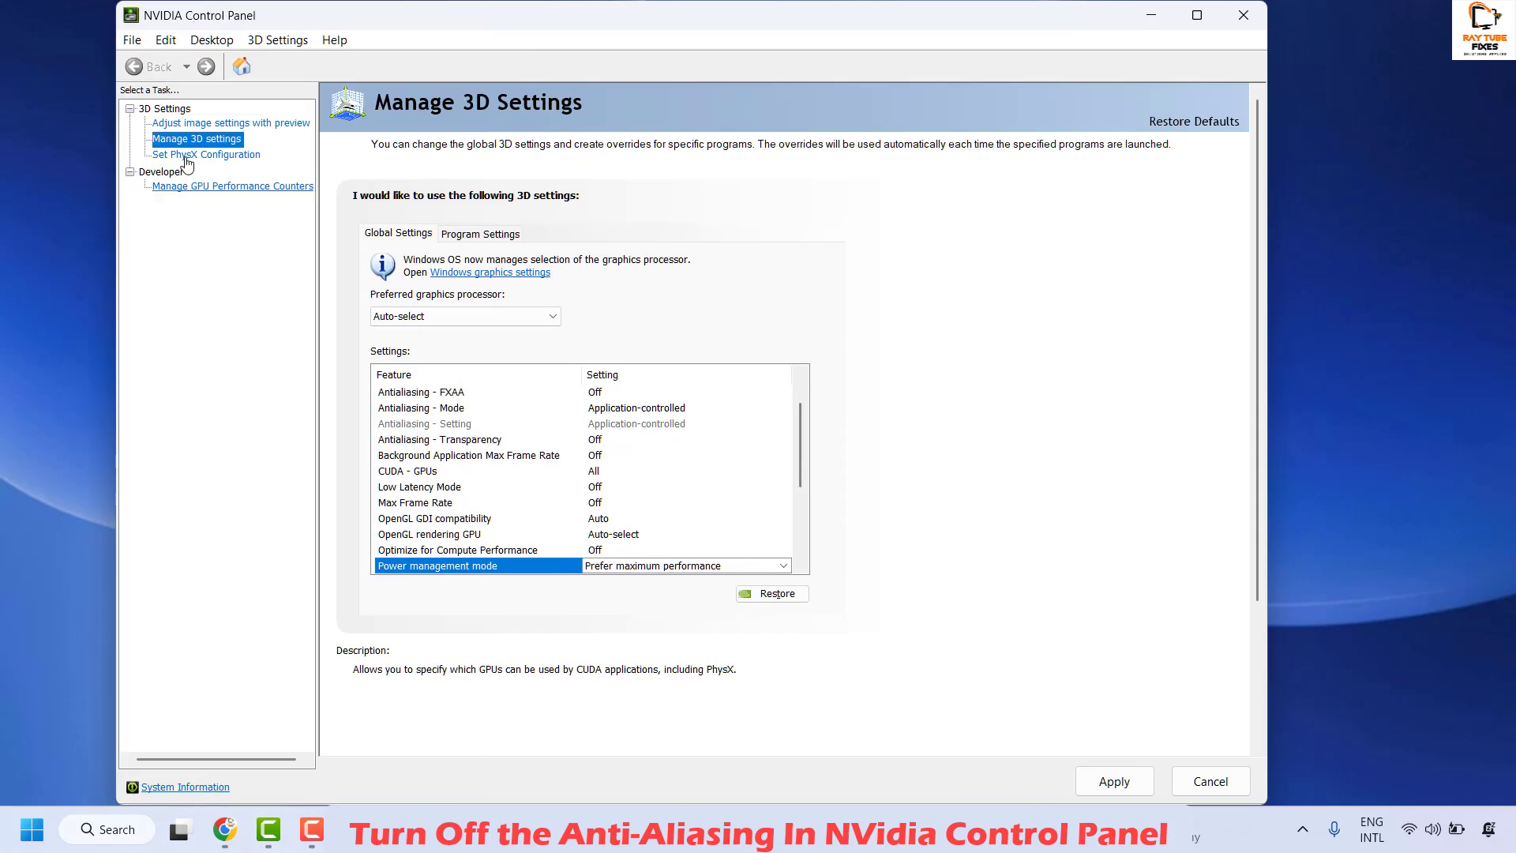
pyautogui.click(416, 411)
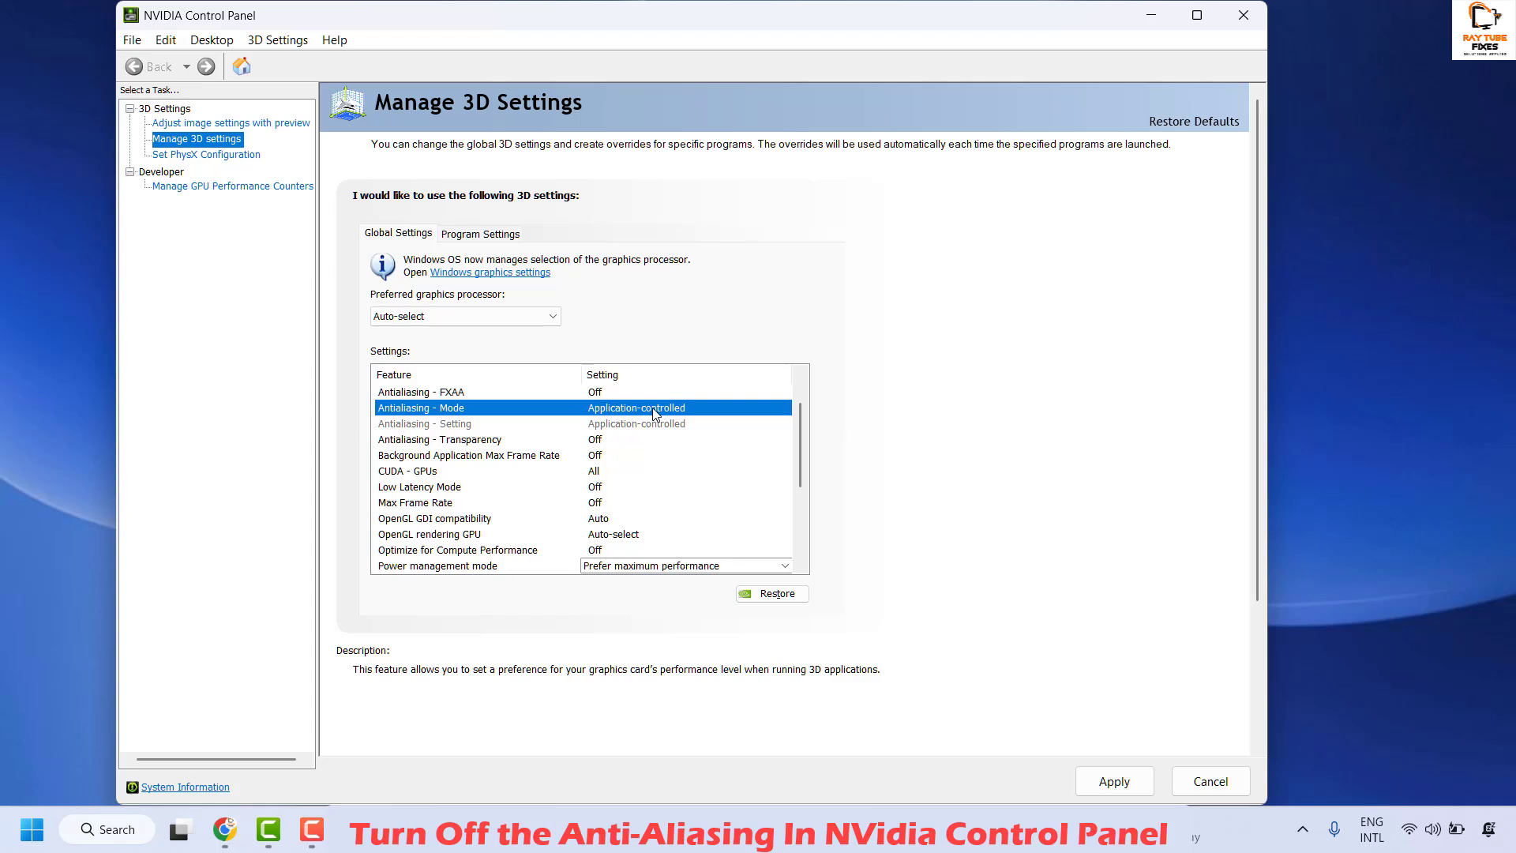
pyautogui.click(652, 408)
pyautogui.click(653, 409)
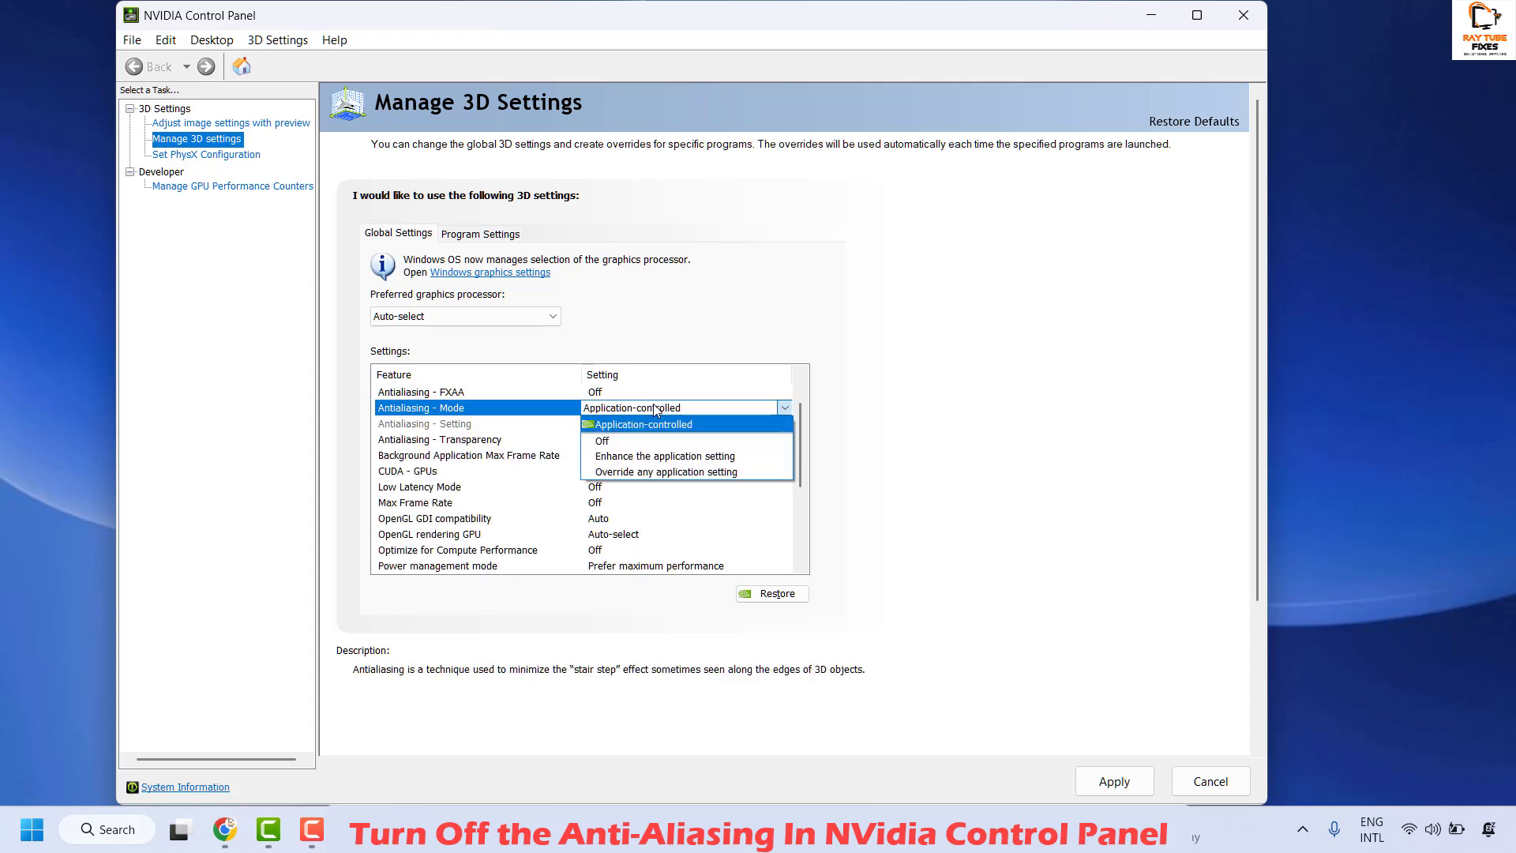
pyautogui.click(608, 443)
pyautogui.scroll(1, 608, 458)
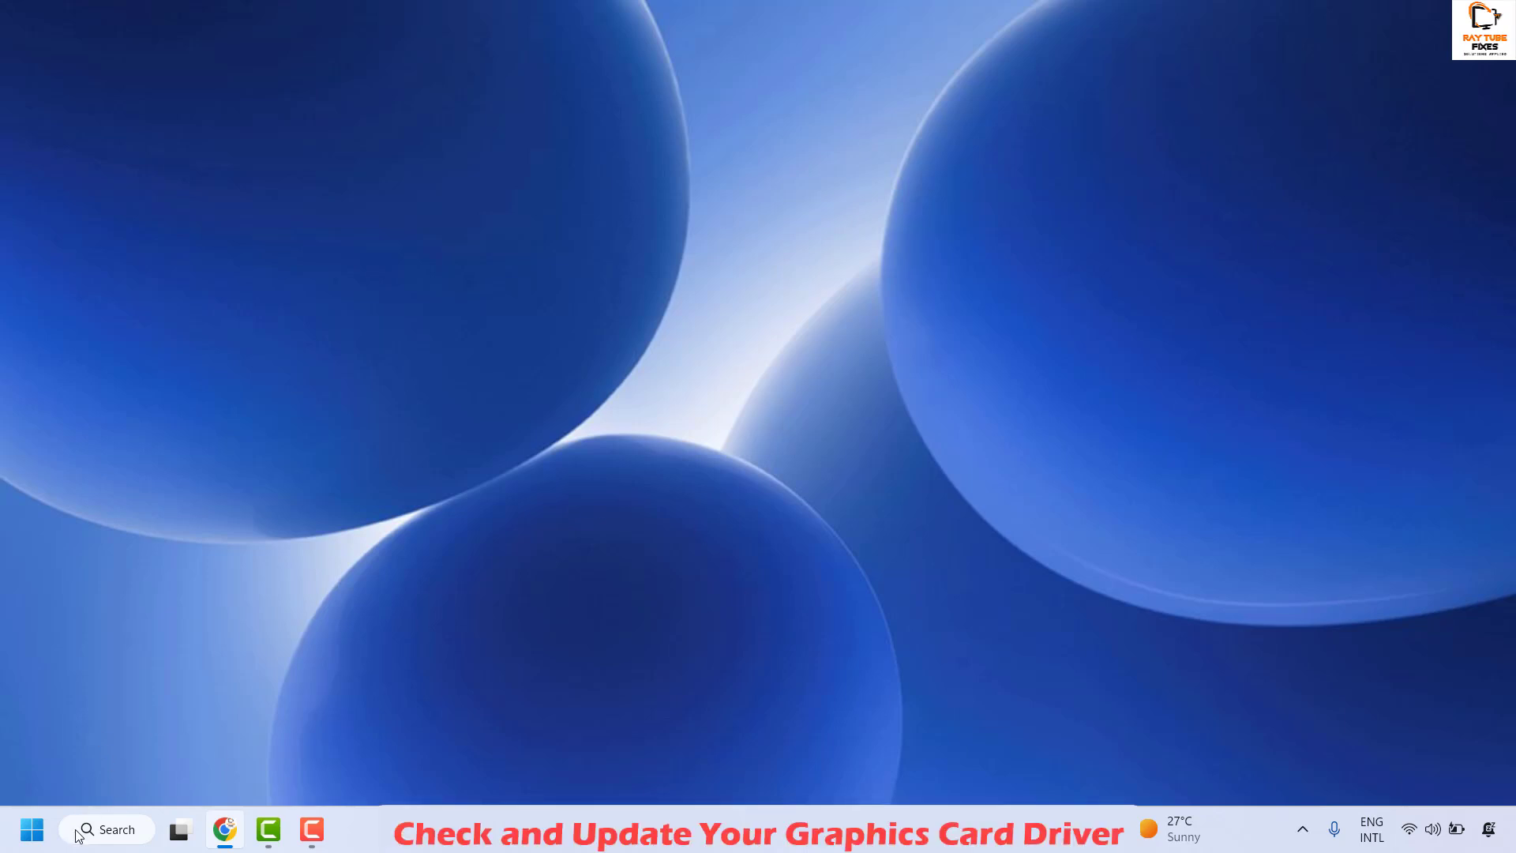
# - Open Device Manager from the Win+X menu and expand Display adapters
pyautogui.rightClick(39, 828)
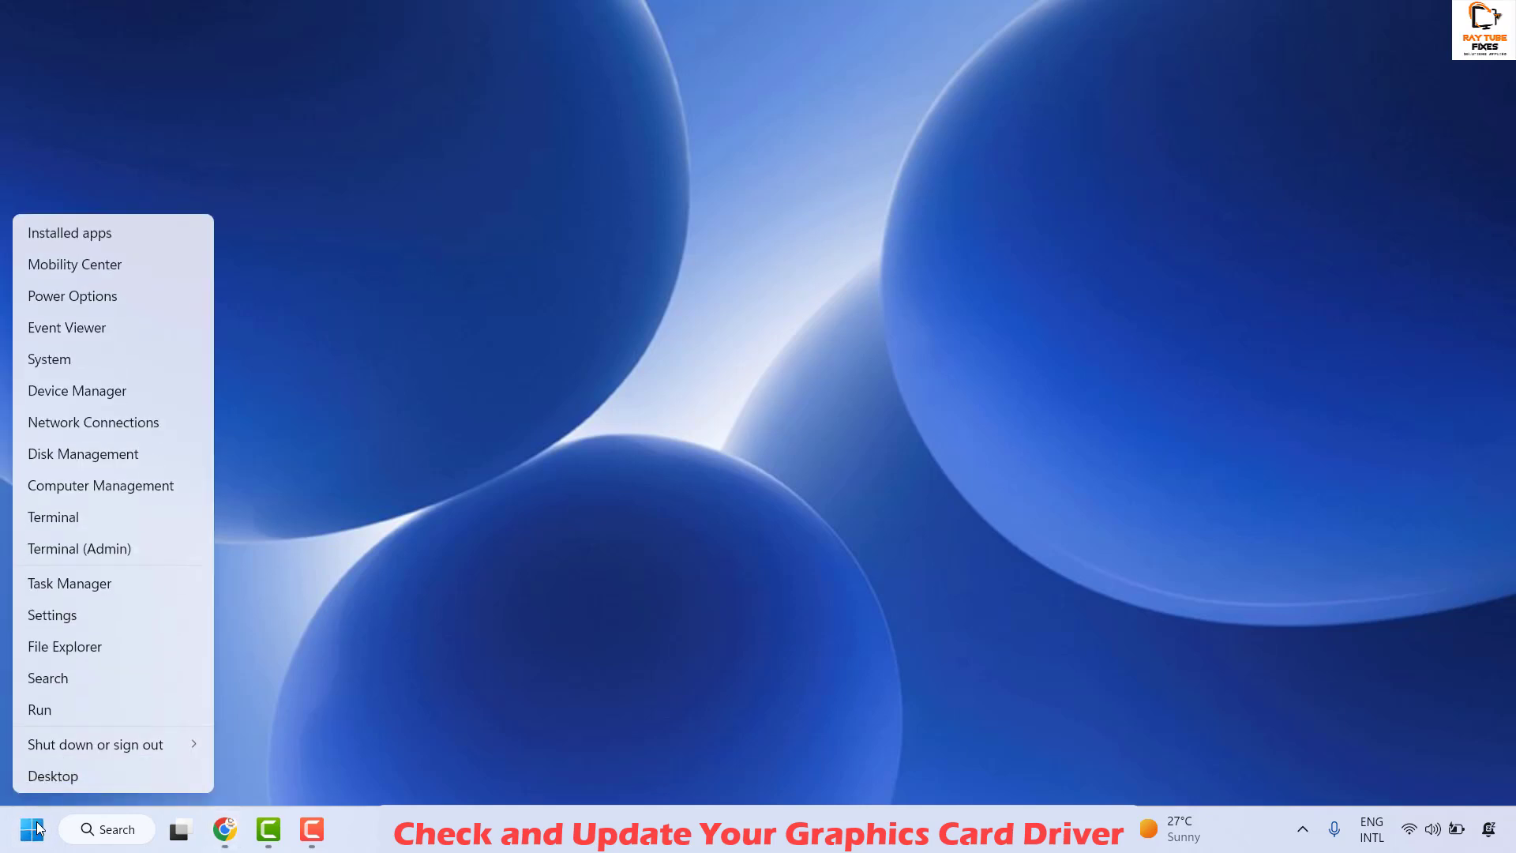
pyautogui.click(89, 394)
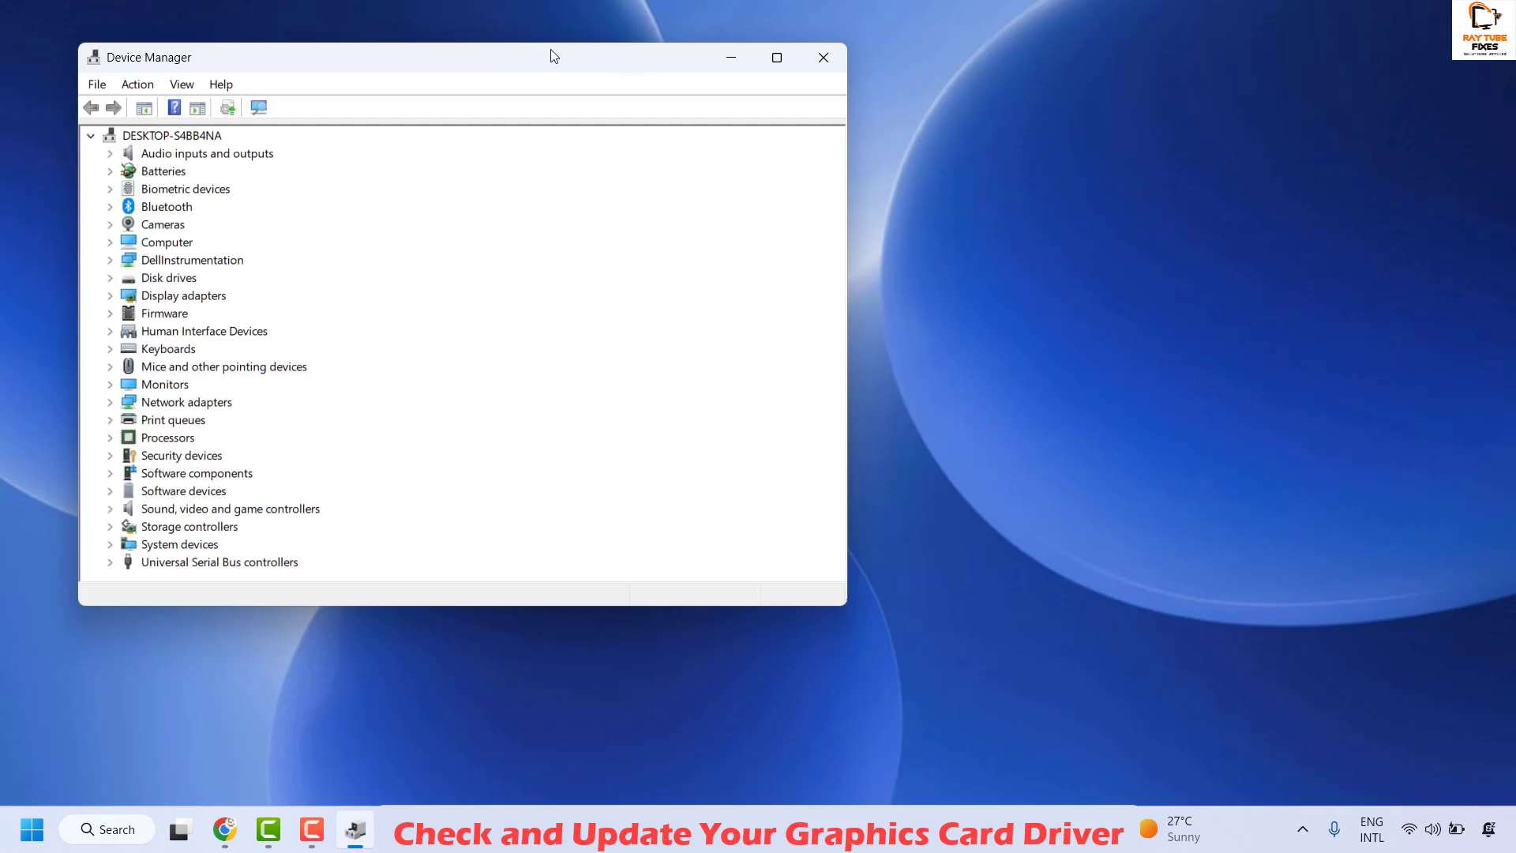
pyautogui.moveTo(543, 64); pyautogui.dragTo(898, 62)
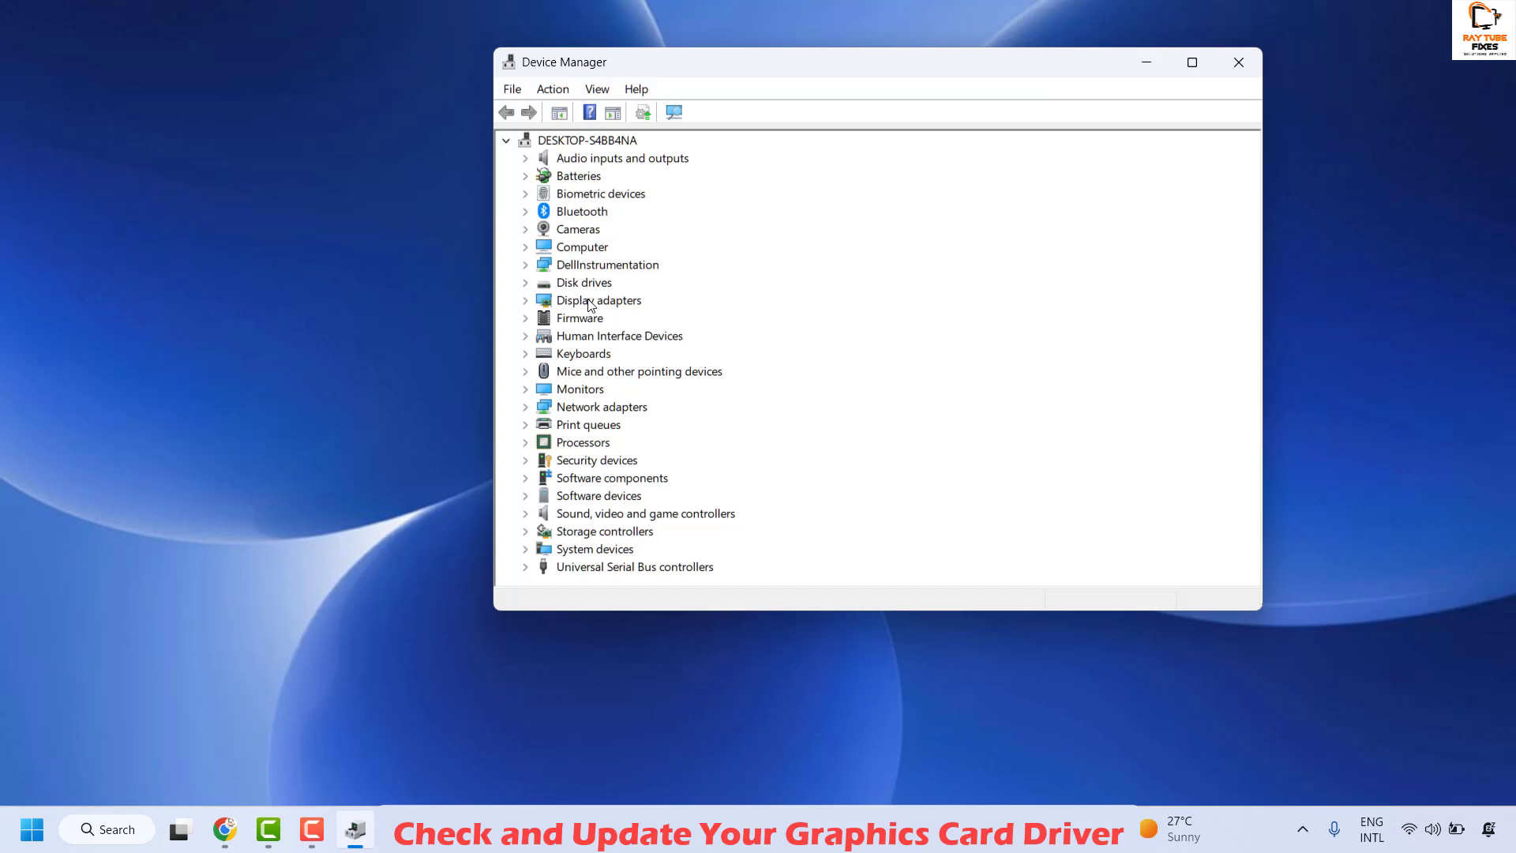
pyautogui.click(526, 301)
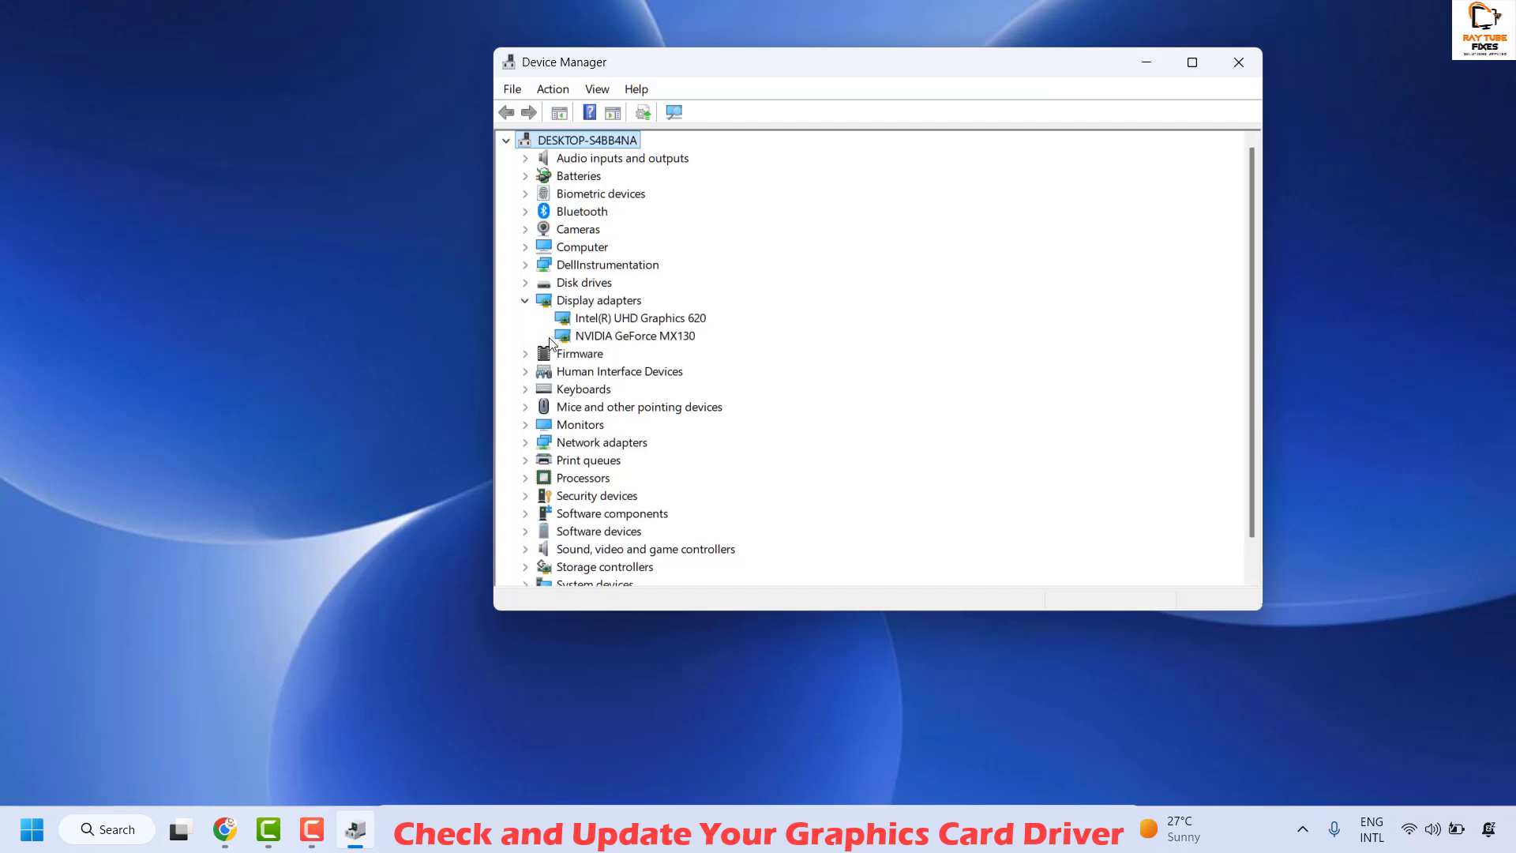
# - Run an automatic driver search for Intel(R) UHD Graphics 620, which reports the best drivers installed
pyautogui.click(614, 321)
pyautogui.rightClick(612, 319)
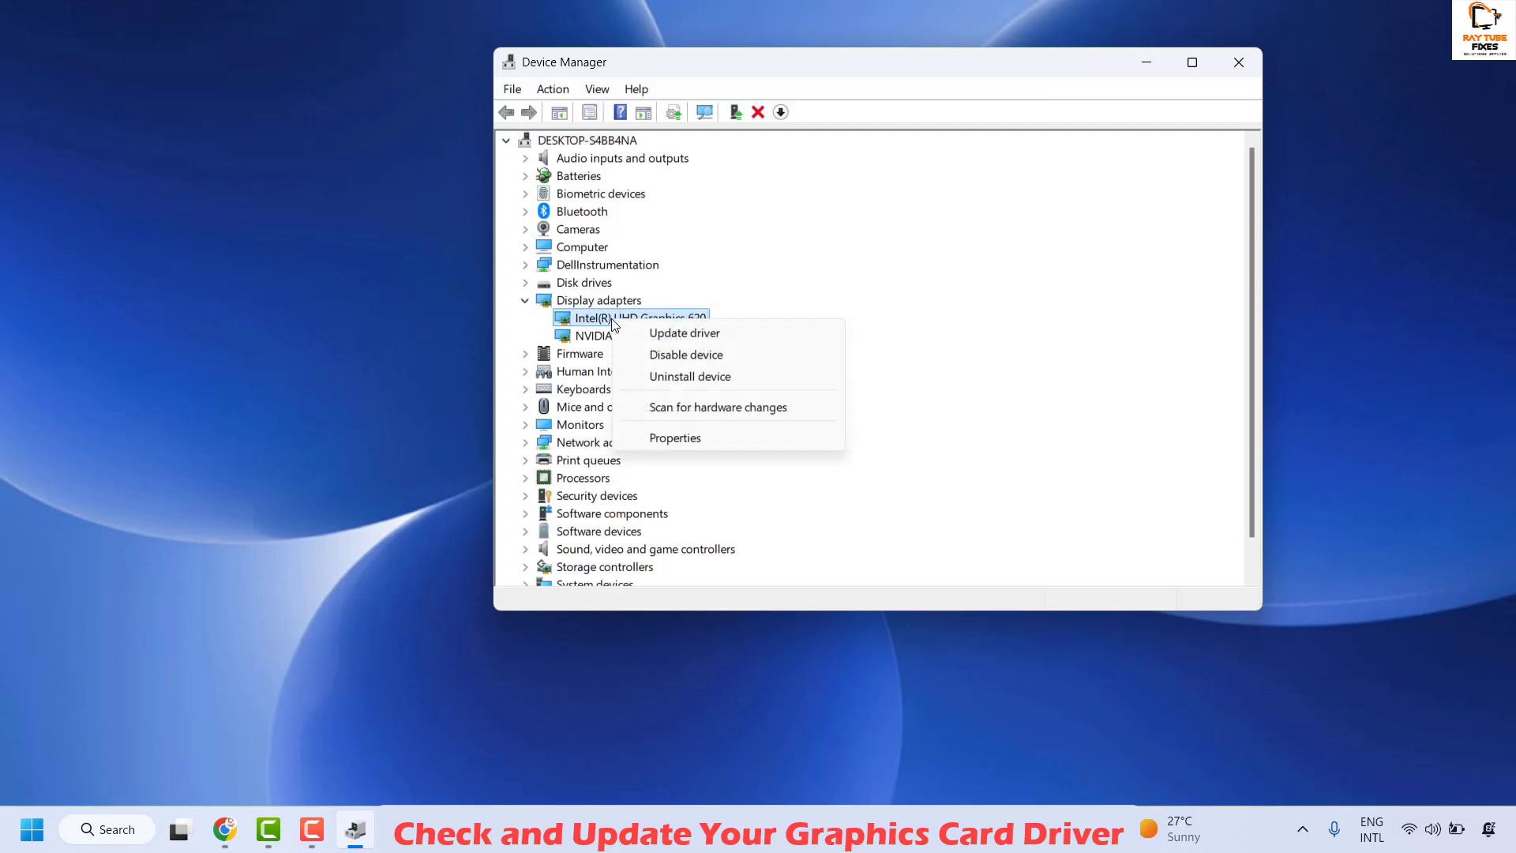
pyautogui.click(695, 338)
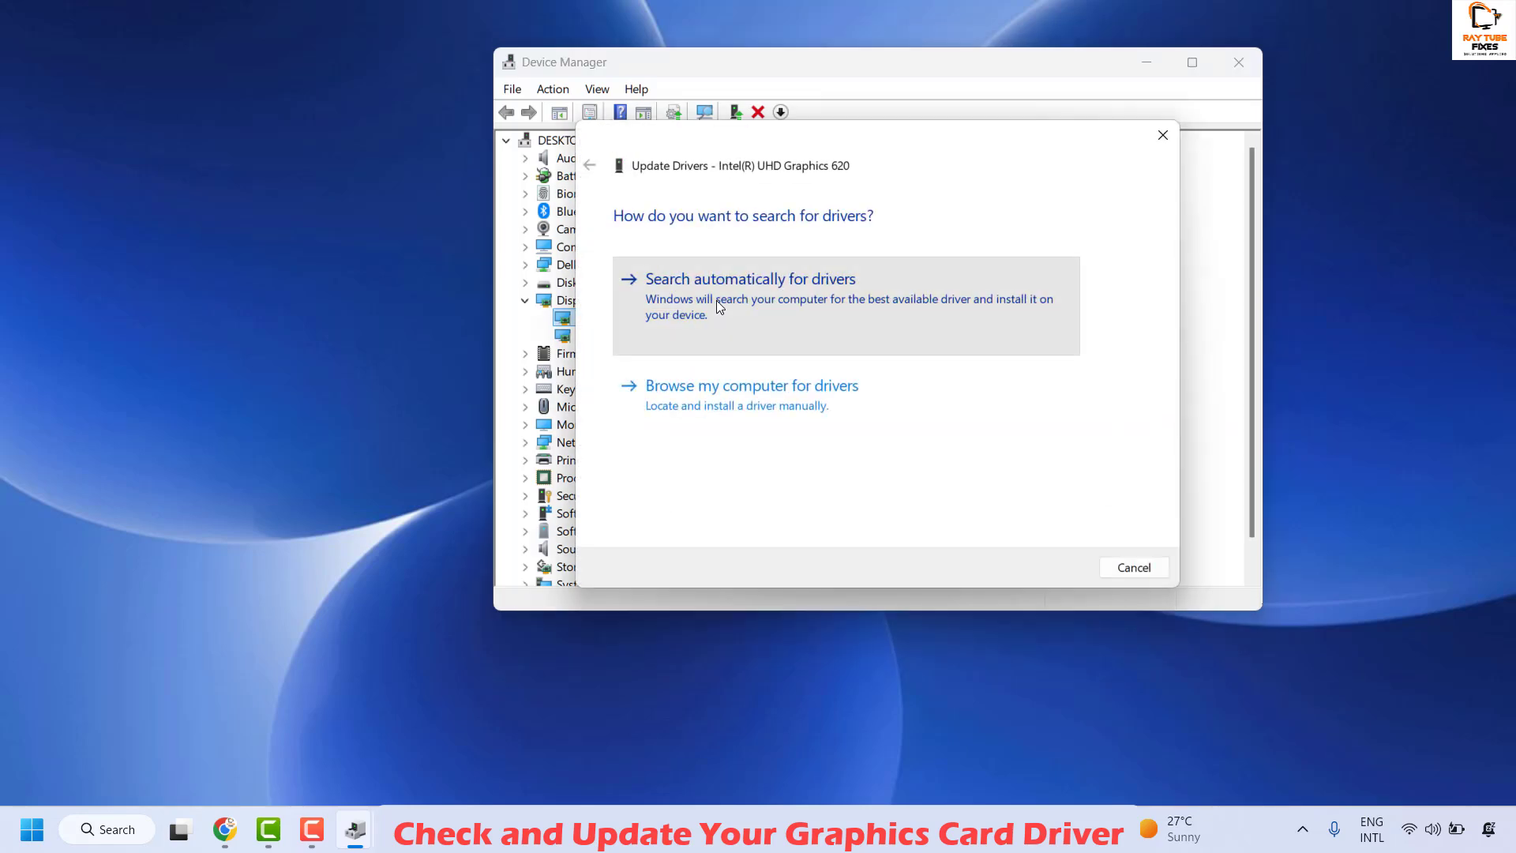
pyautogui.click(716, 300)
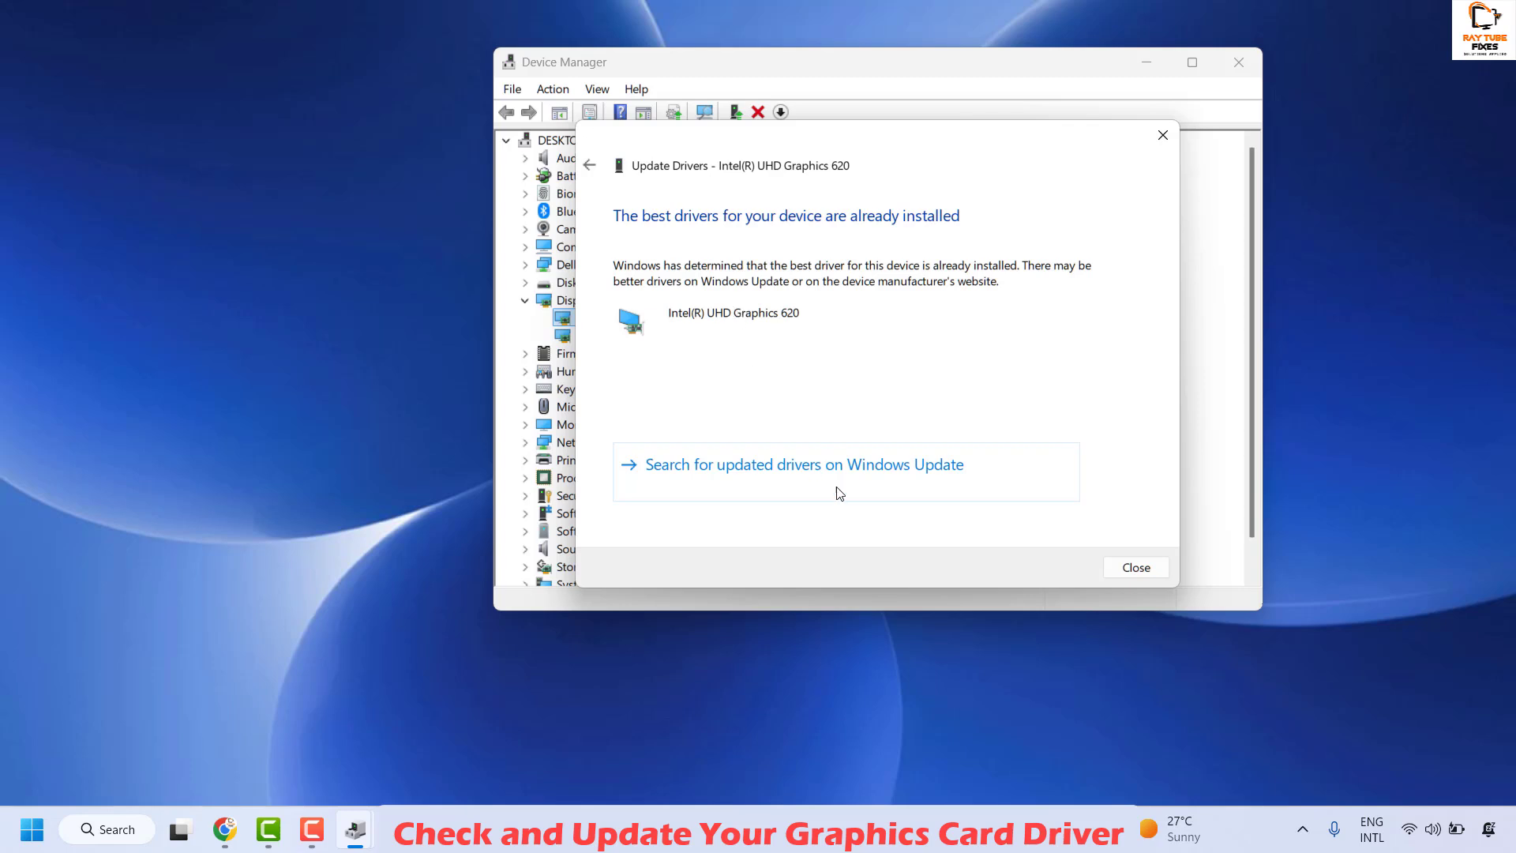
pyautogui.click(1127, 567)
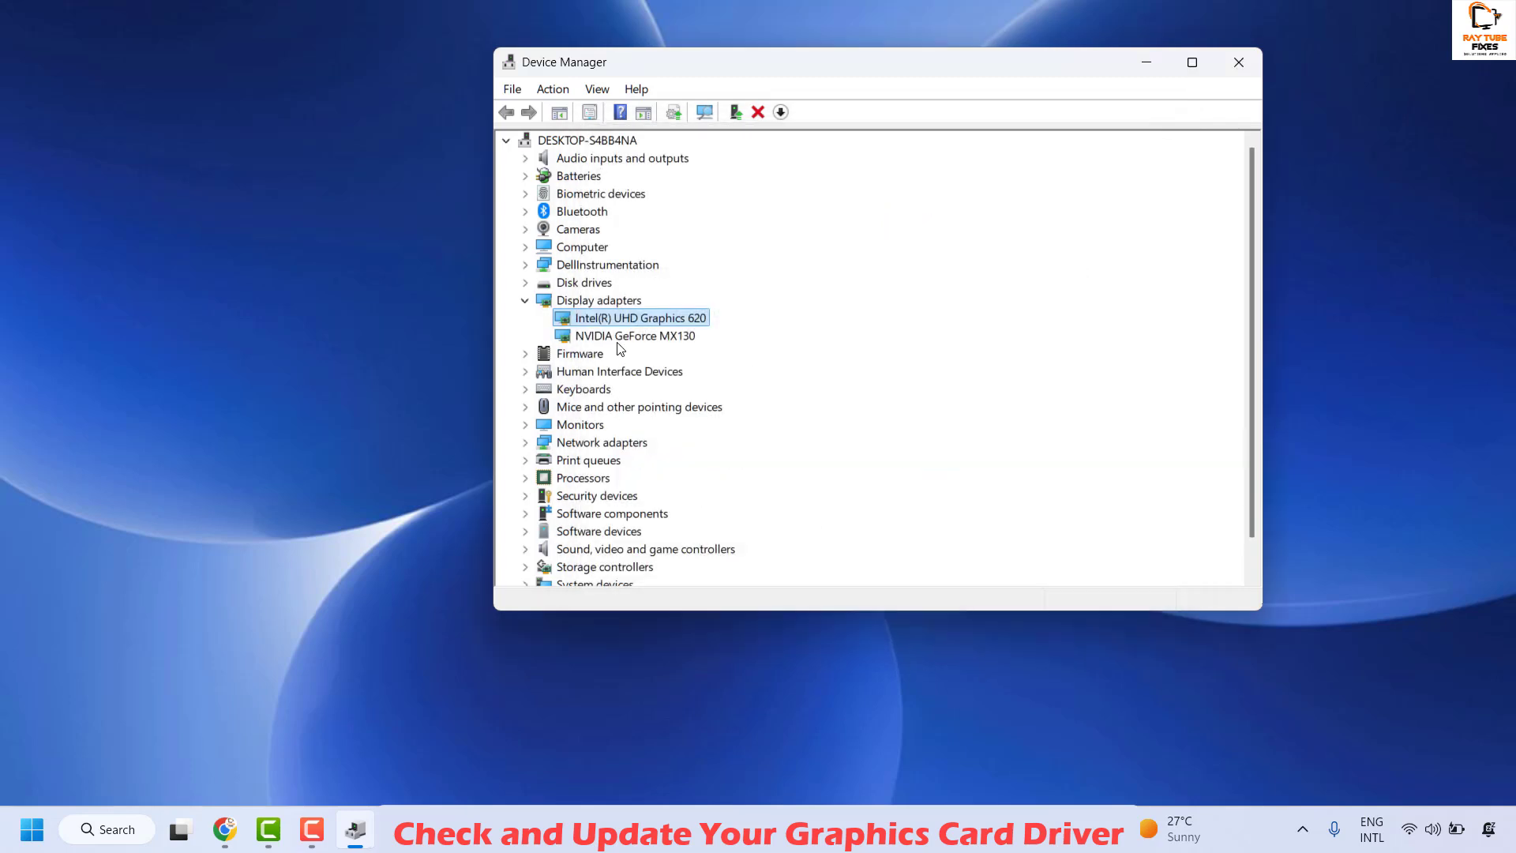
# - Run an automatic driver search for NVIDIA GeForce MX130, then close Device Manager
pyautogui.rightClick(618, 337)
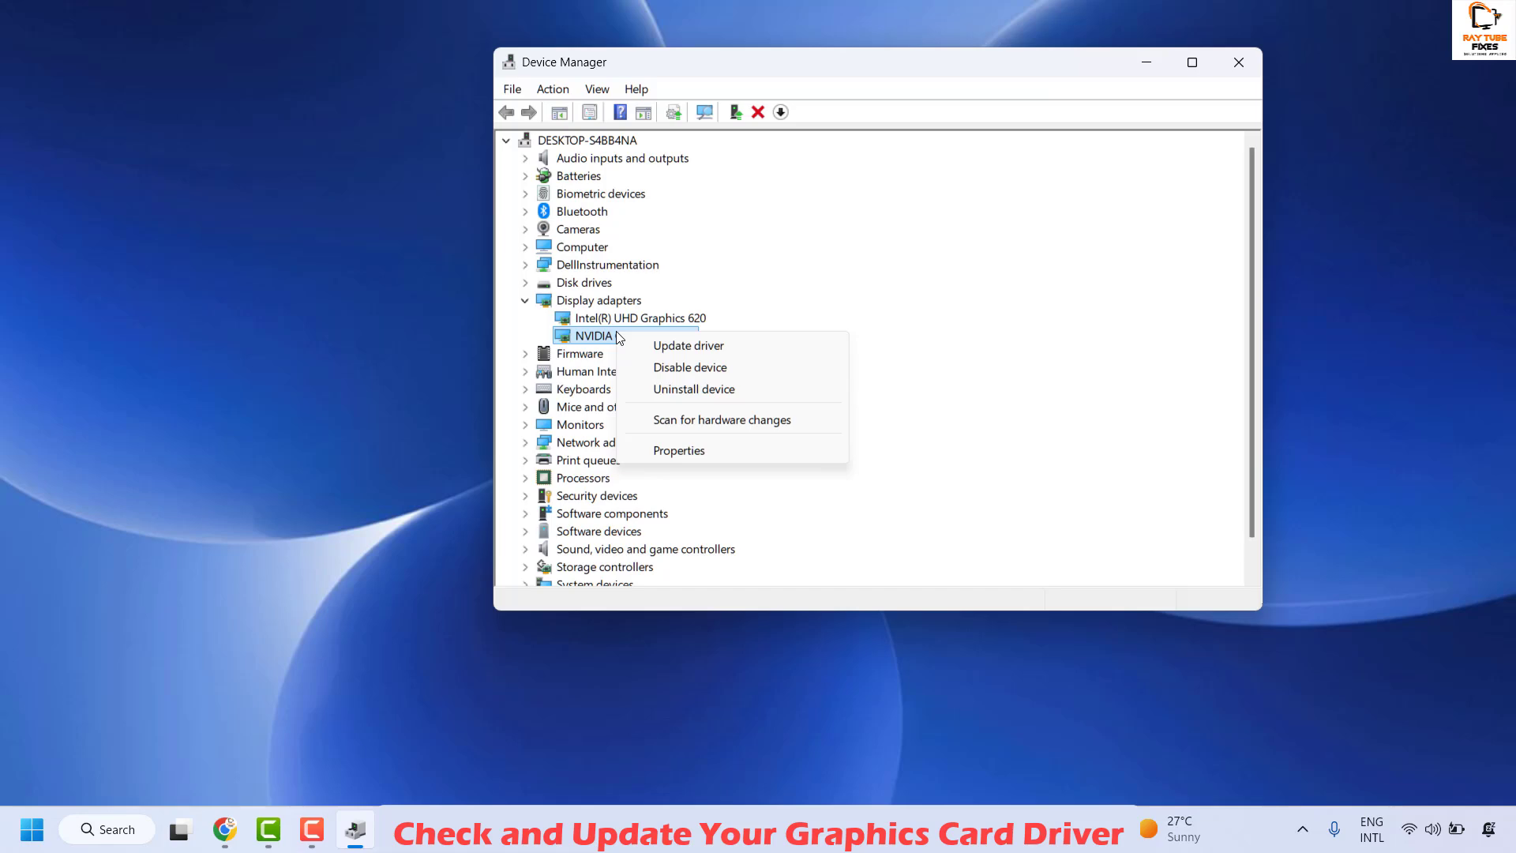
pyautogui.click(678, 347)
pyautogui.click(723, 286)
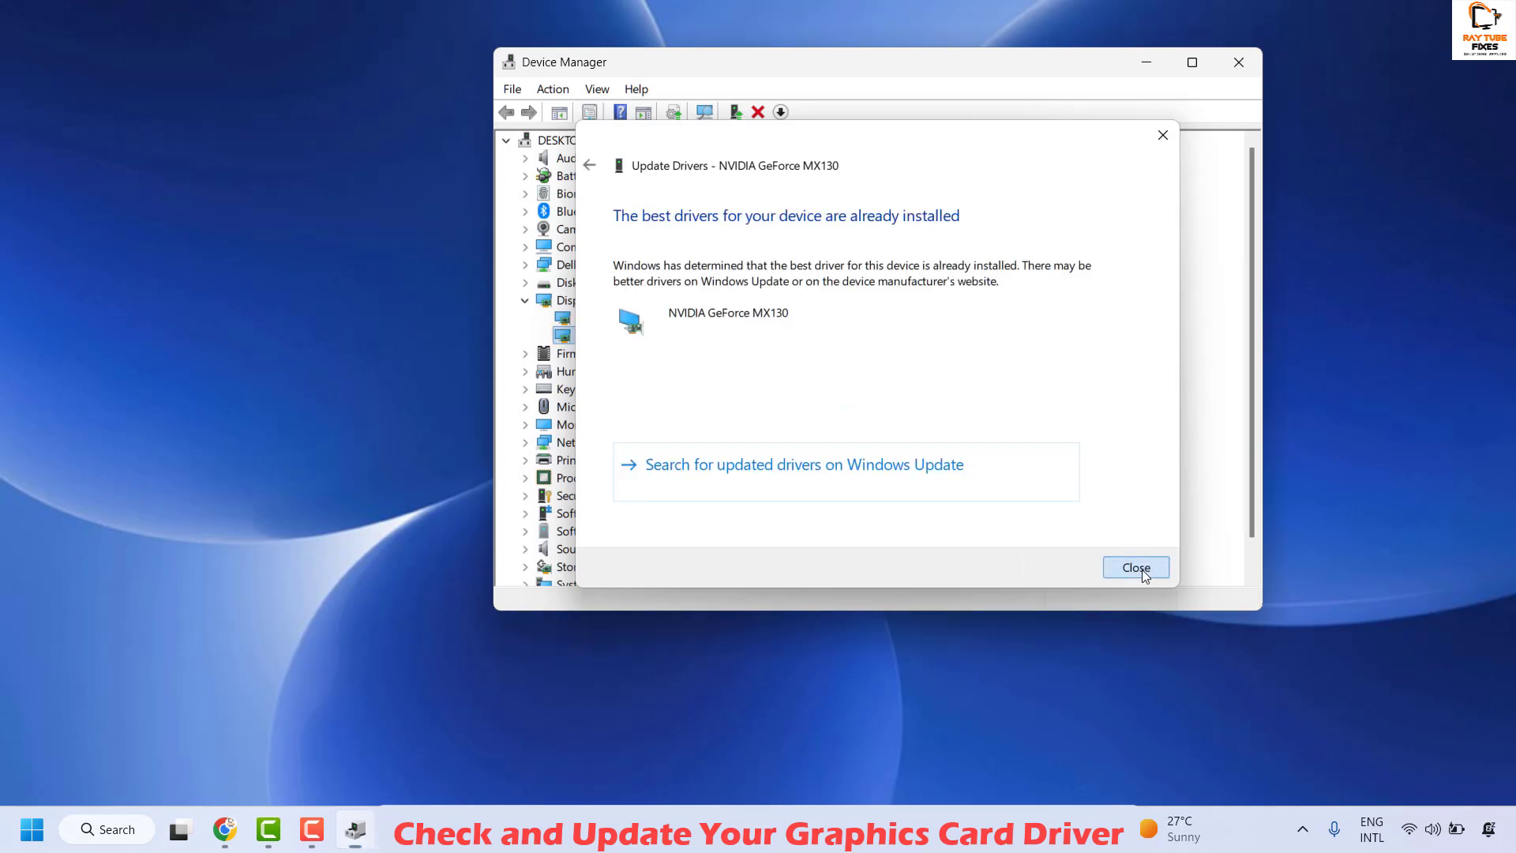
pyautogui.click(1140, 568)
pyautogui.click(1238, 61)
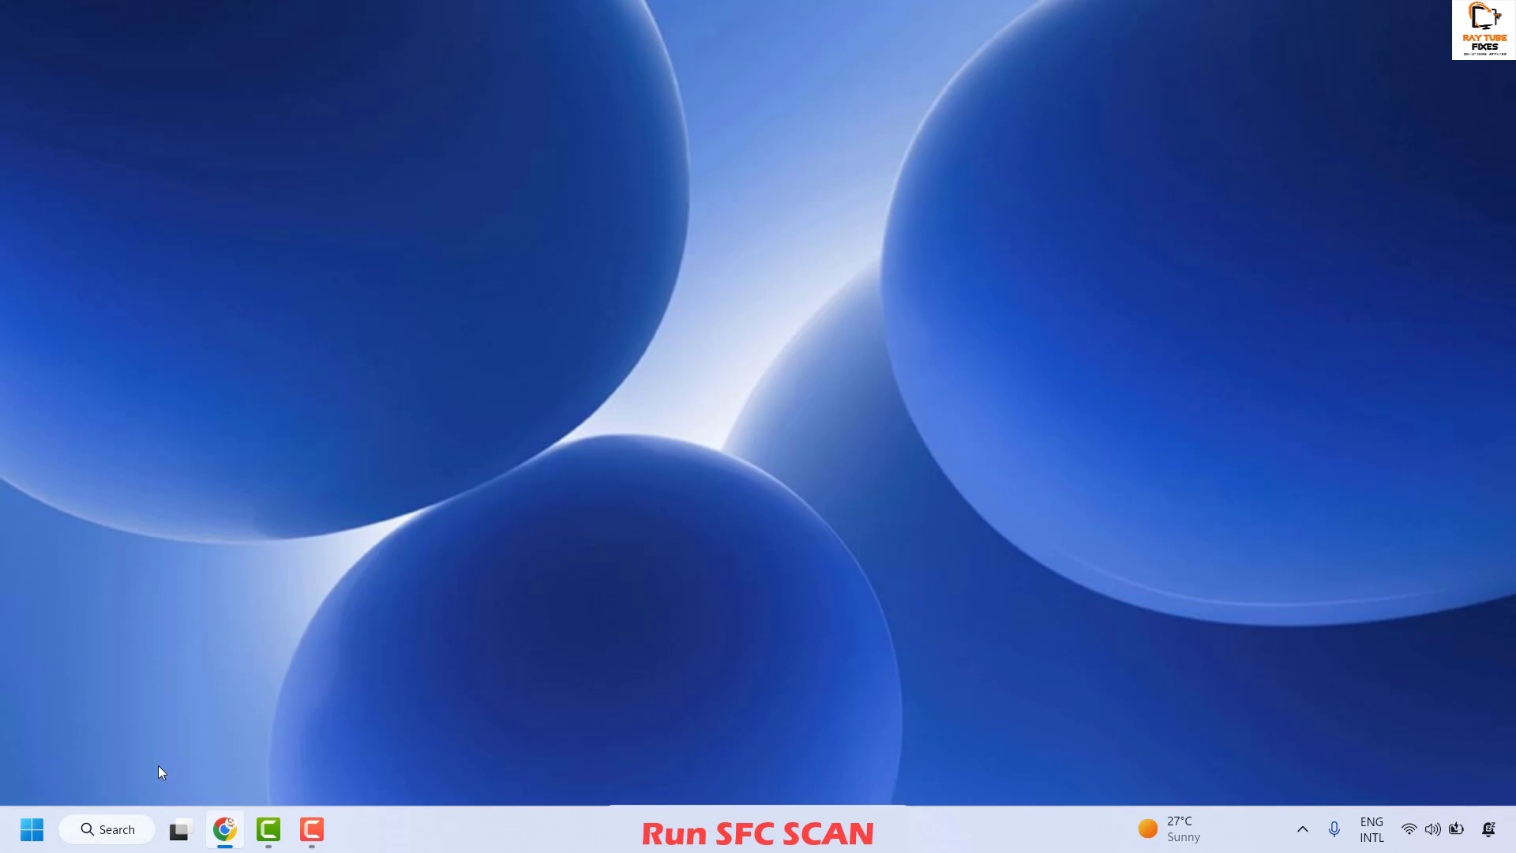
# - Search for cmd and run Command Prompt as administrator
pyautogui.click(132, 836)
pyautogui.write('cmd')
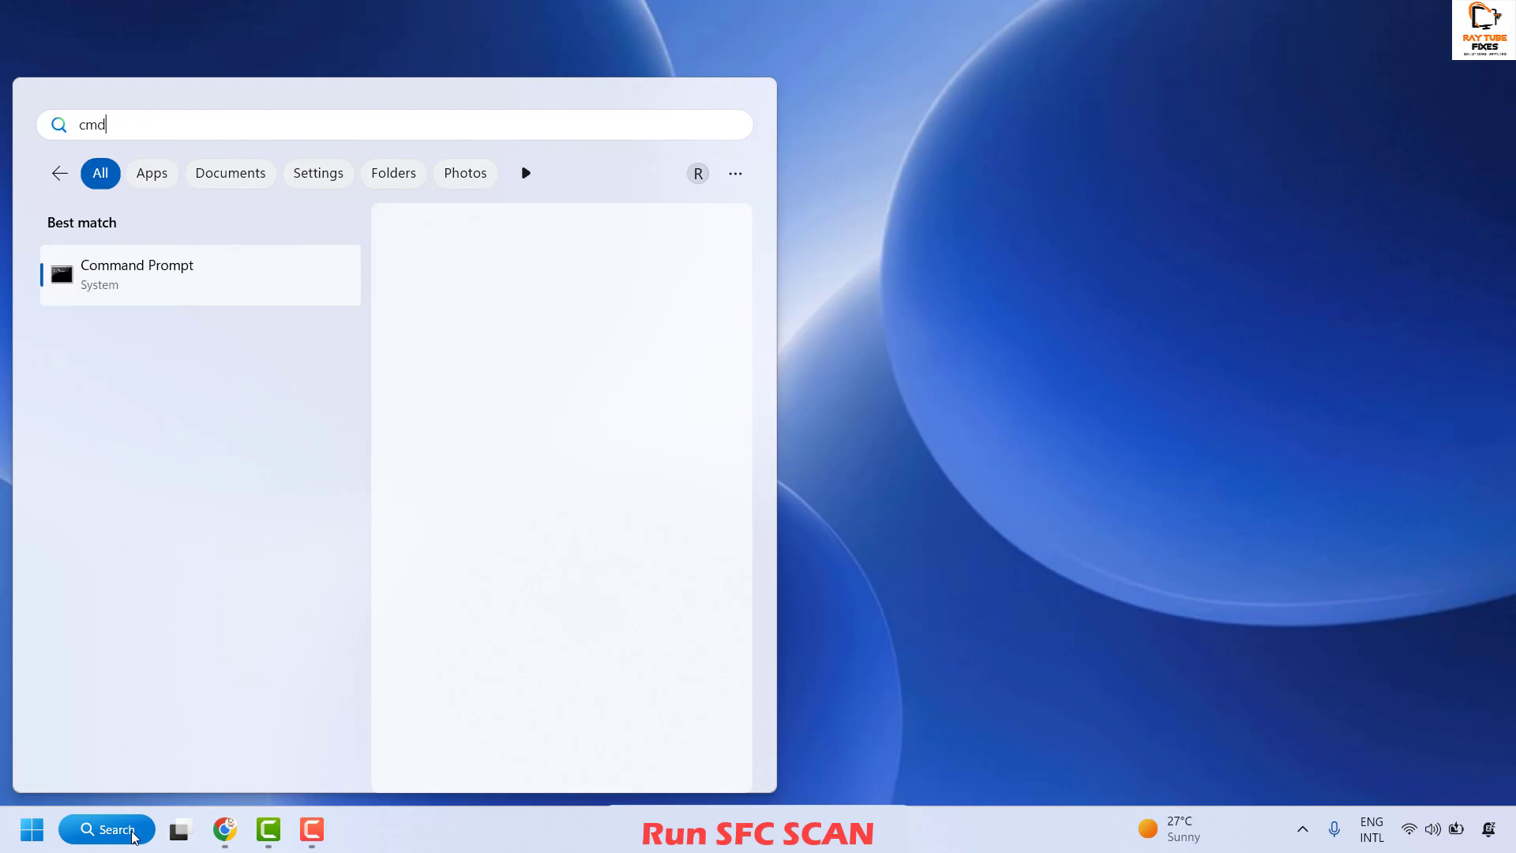
pyautogui.rightClick(99, 278)
pyautogui.click(196, 303)
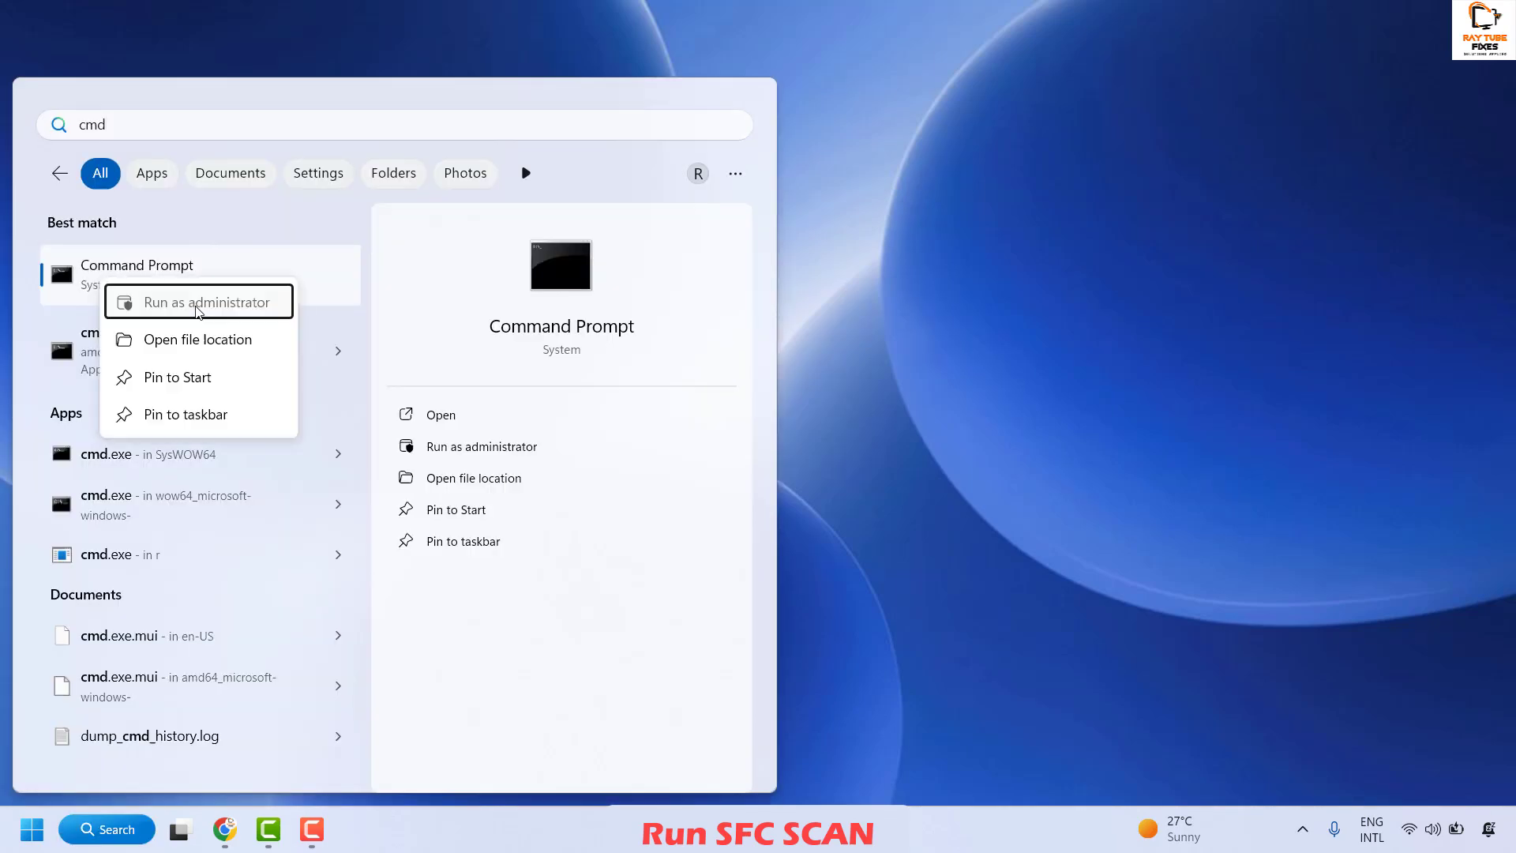
pyautogui.click(196, 306)
pyautogui.moveTo(596, 109); pyautogui.dragTo(1039, 132)
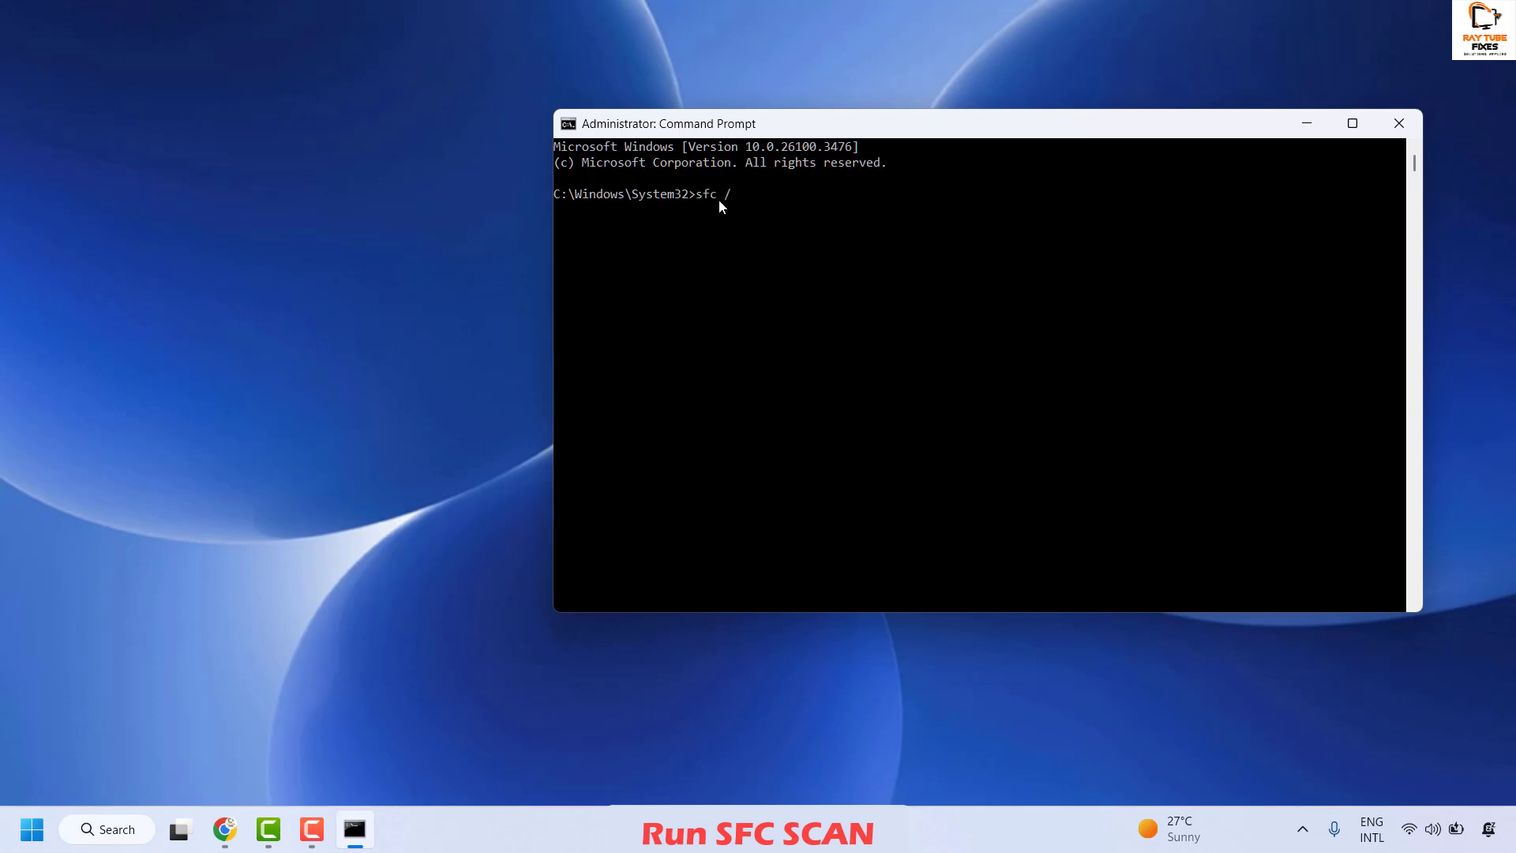
# - Start an sfc /scannow system file scan, then close Command Prompt
pyautogui.write('annow')
pyautogui.press('Return')
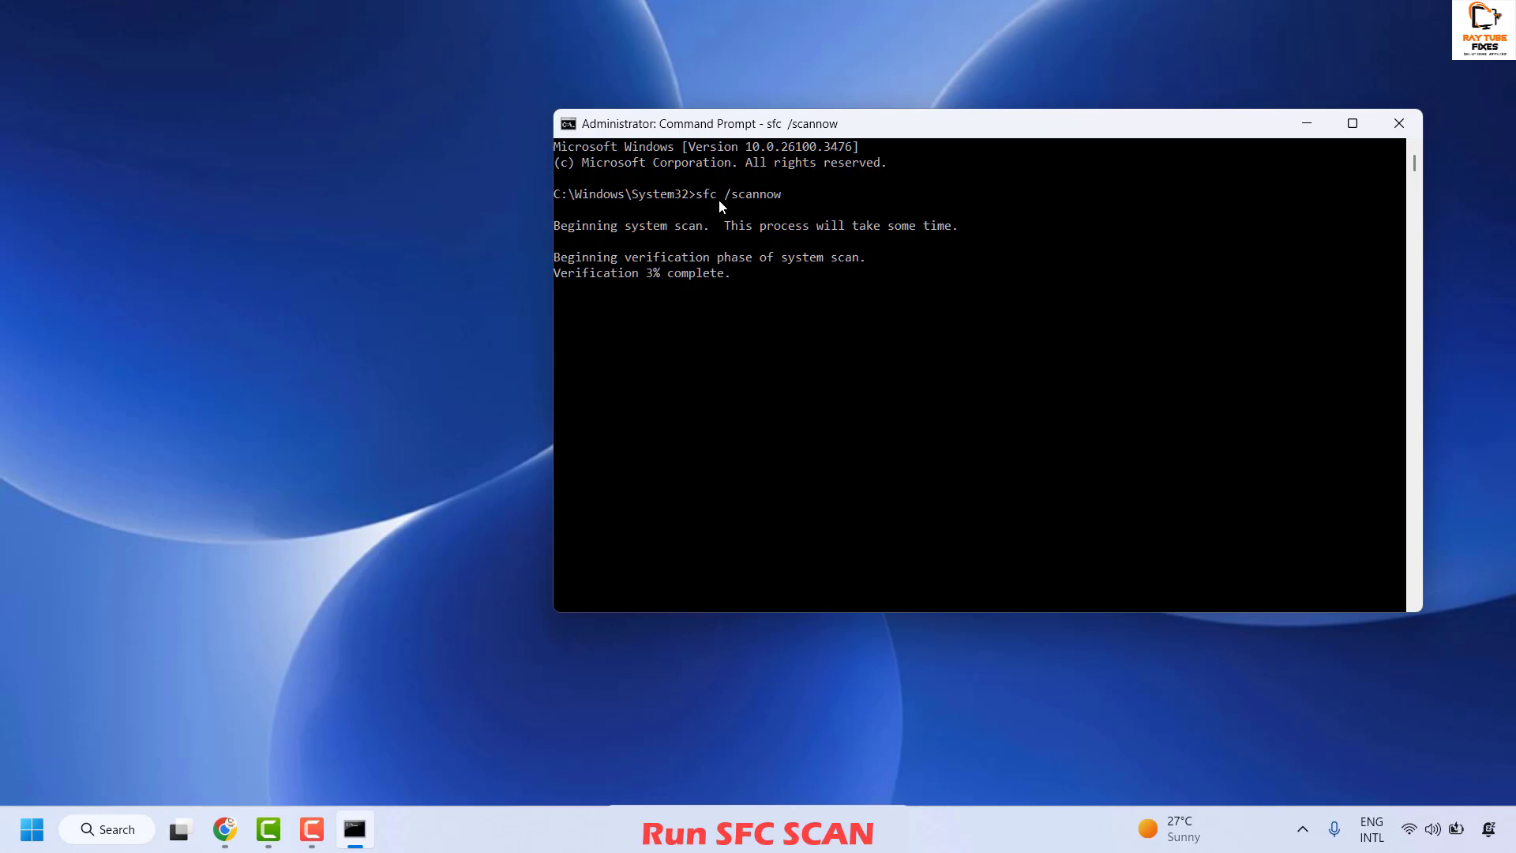
pyautogui.click(1399, 123)
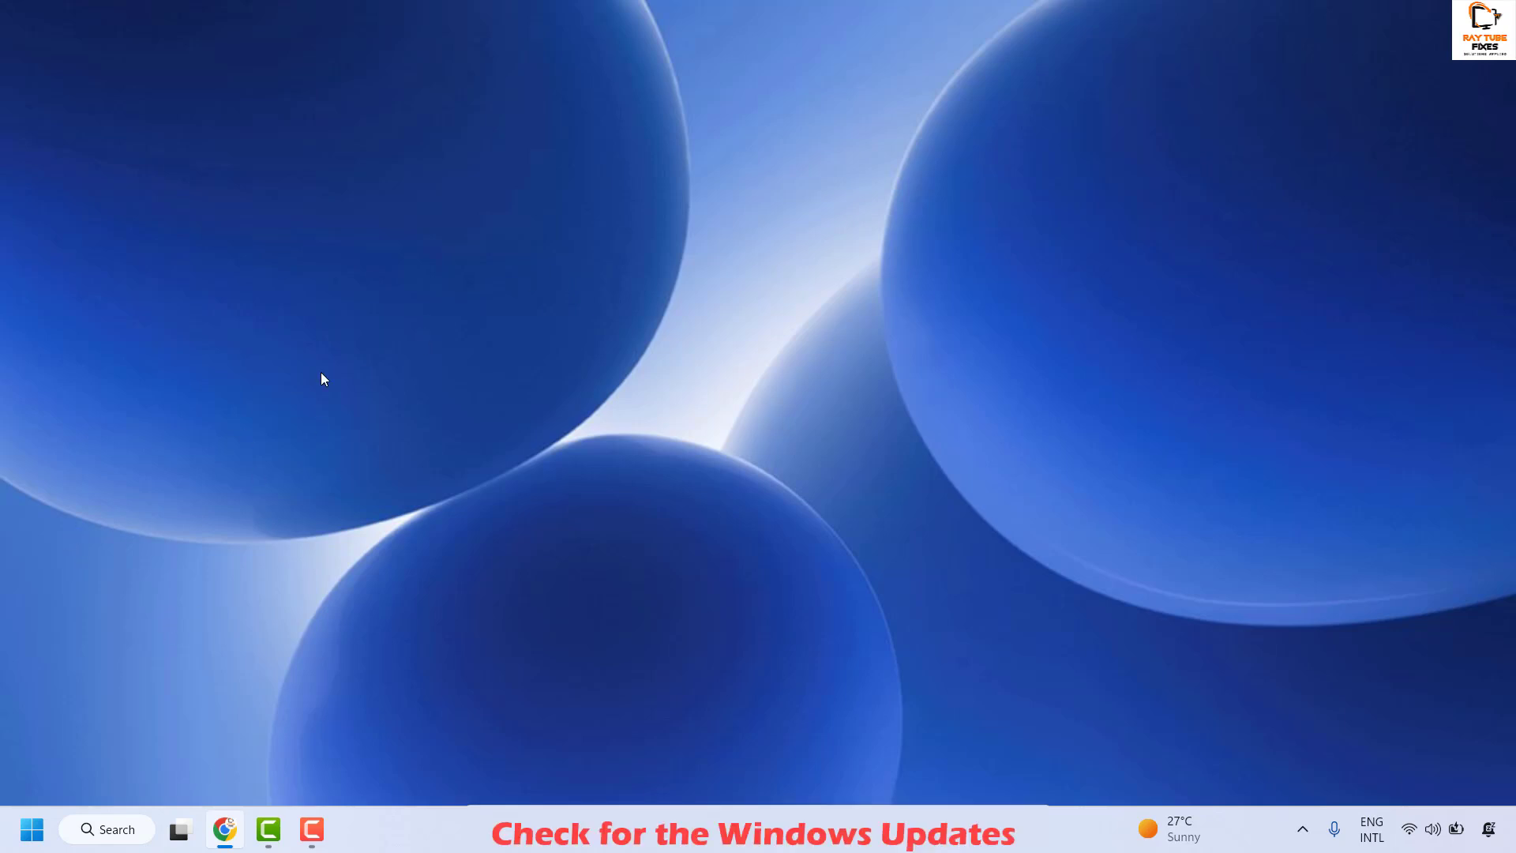
# - Open Settings > Windows Update, check for updates, and view Advanced options listing 1 optional update
pyautogui.rightClick(31, 828)
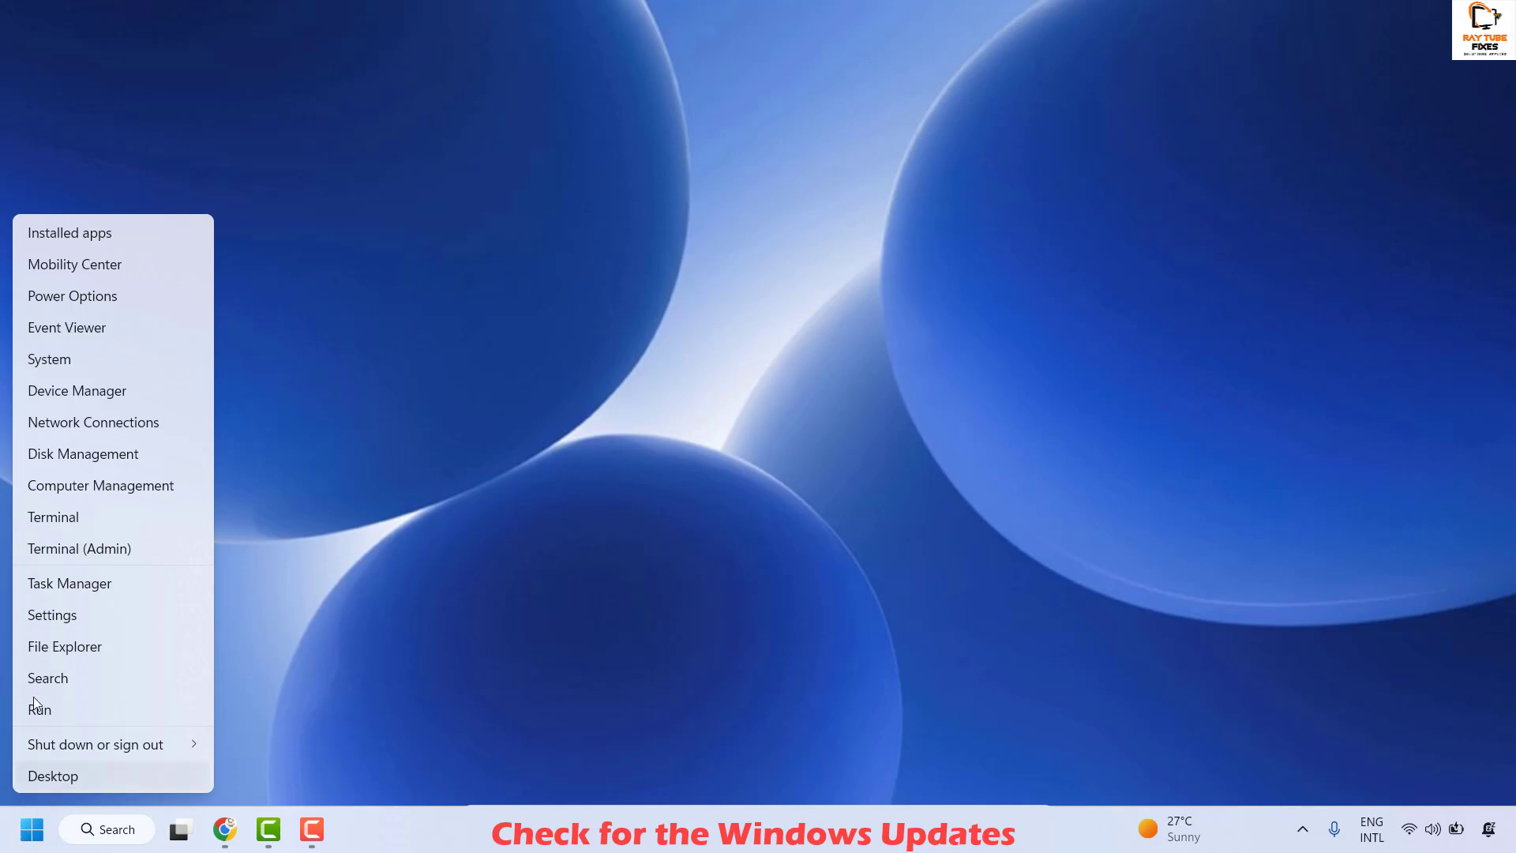
pyautogui.click(47, 614)
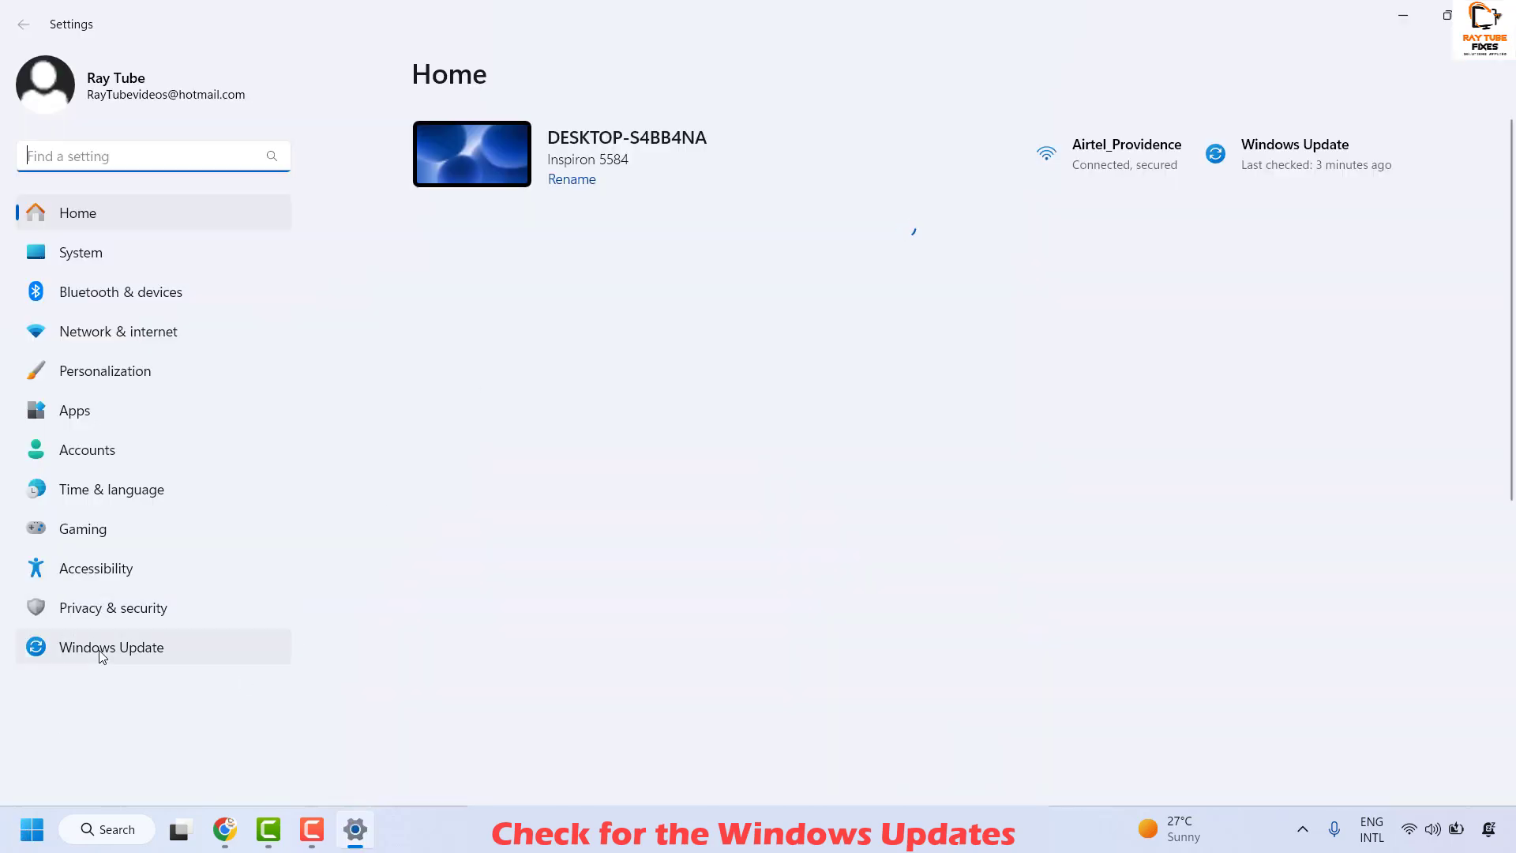
pyautogui.click(99, 649)
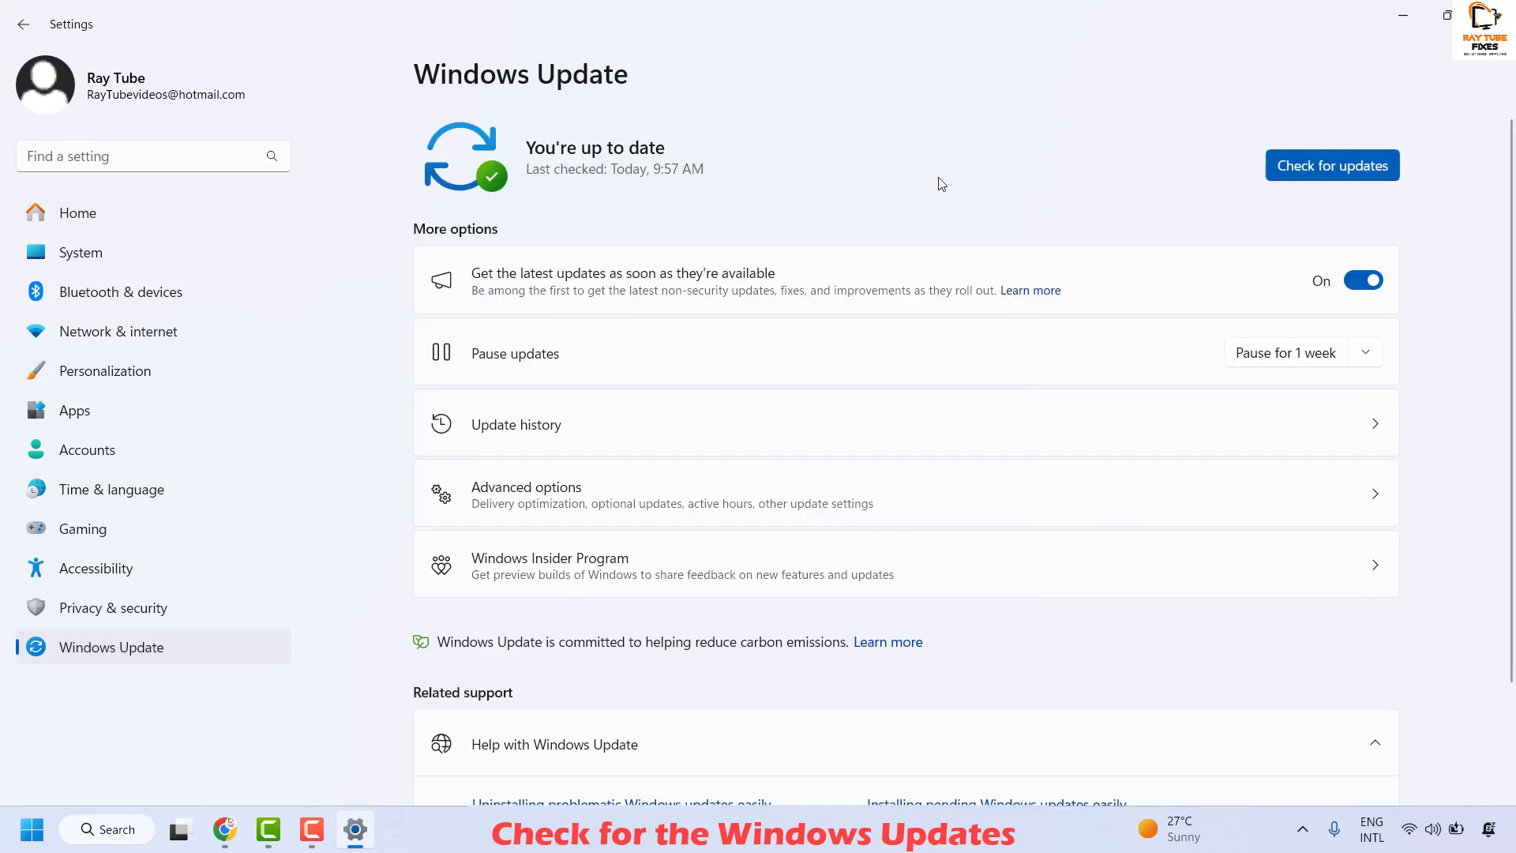
pyautogui.click(1333, 175)
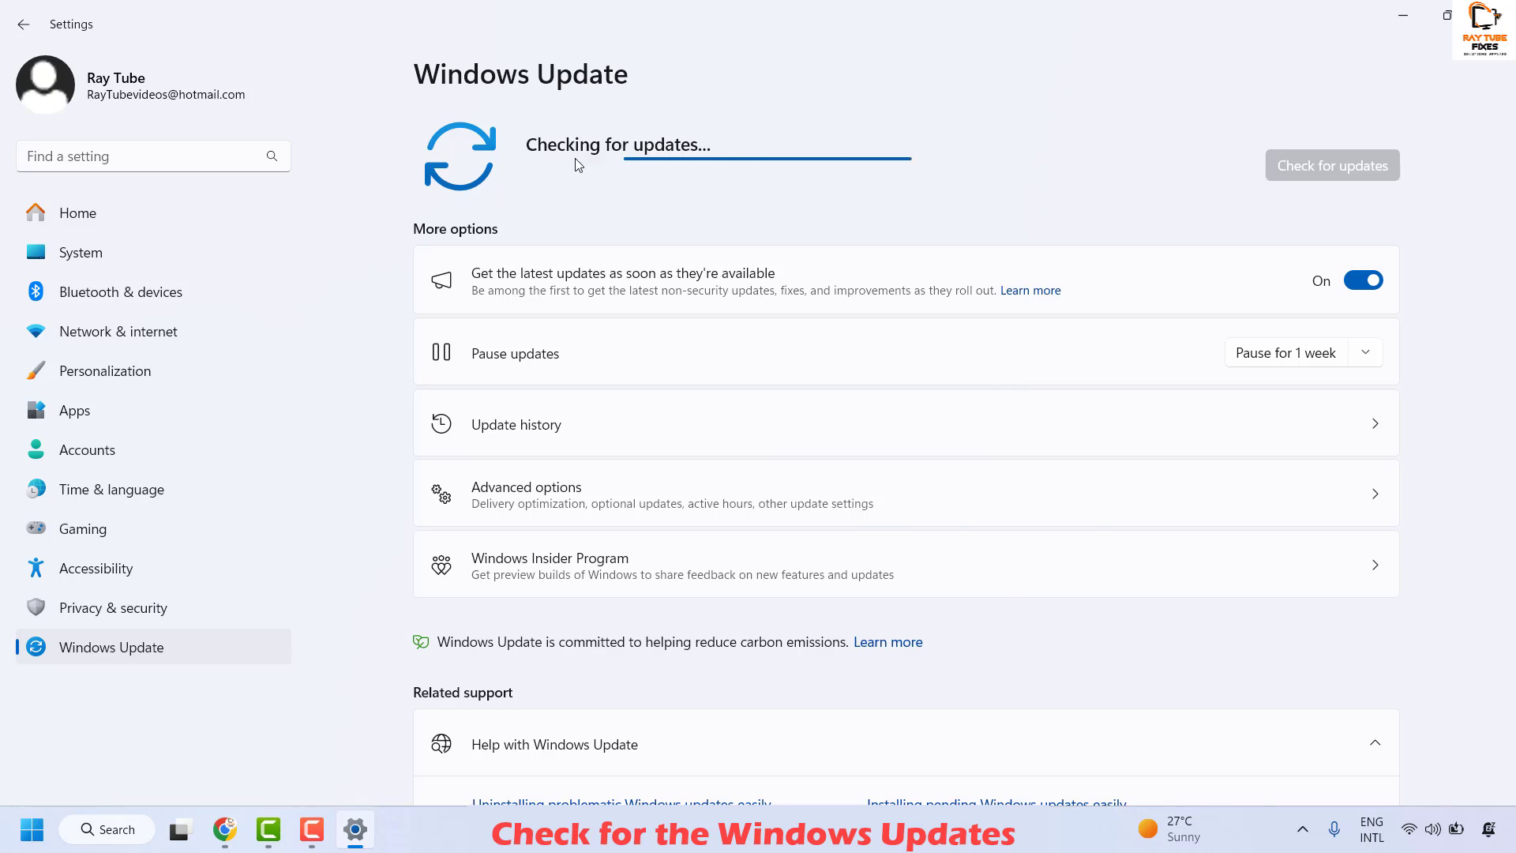
pyautogui.click(543, 495)
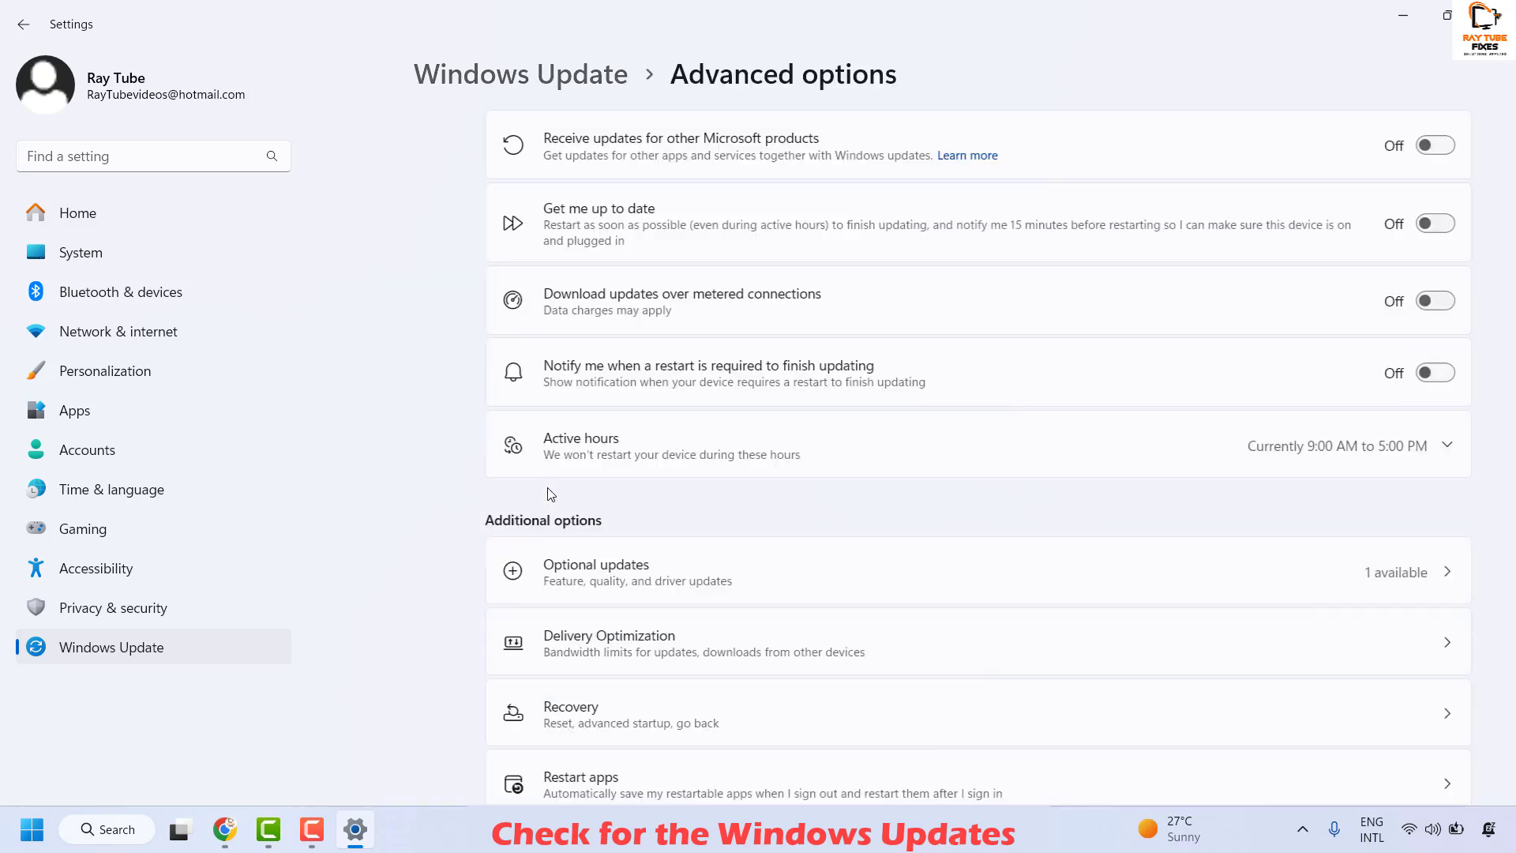
# - Tick the MediaTek Inc. - Ports - 3.0.1511.0 optional driver update, then close Settings
pyautogui.click(574, 565)
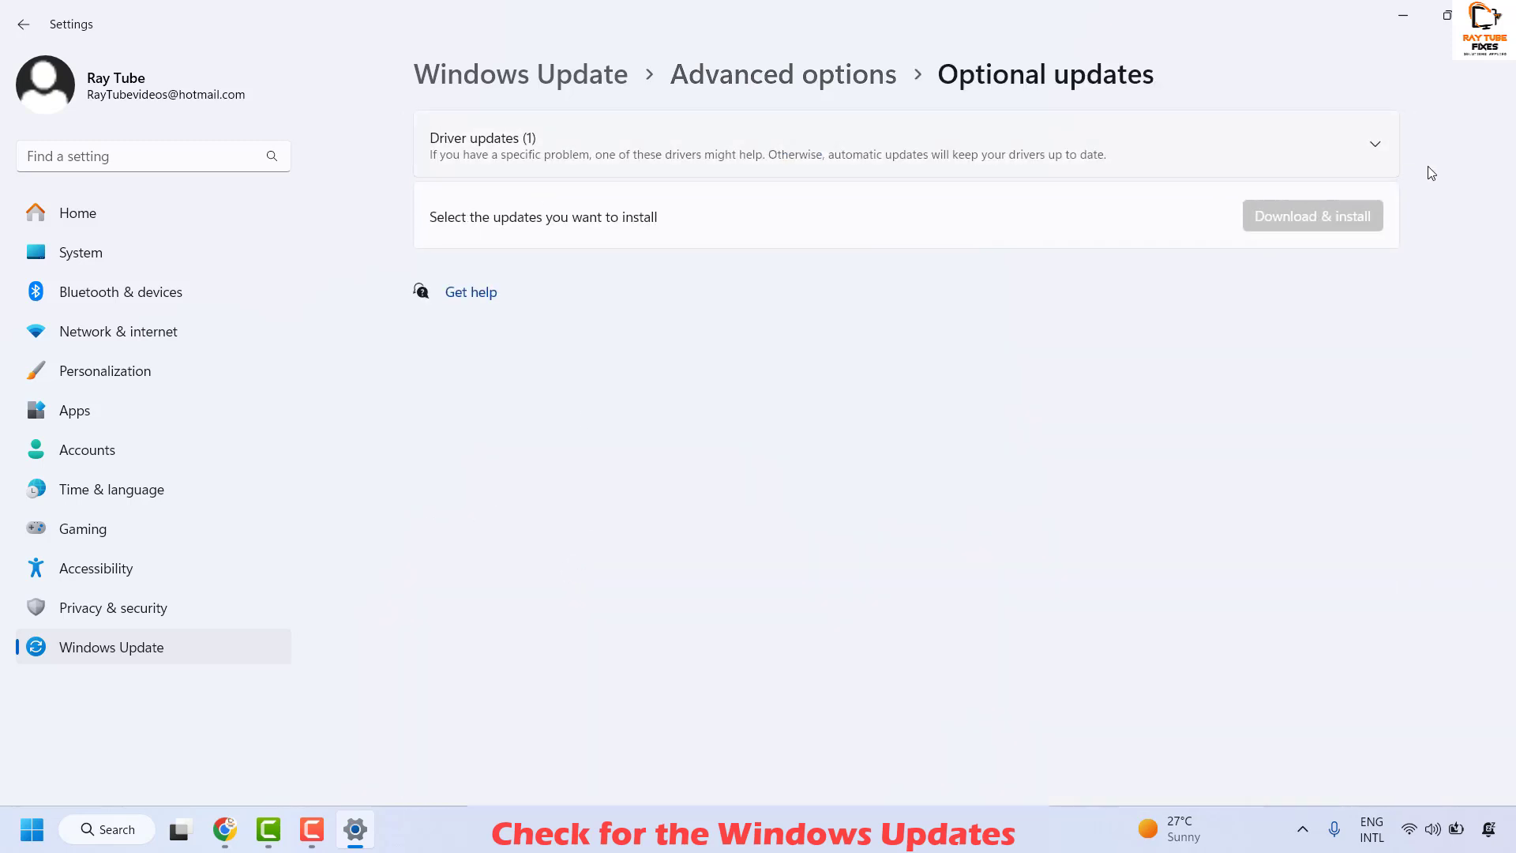
pyautogui.click(1376, 150)
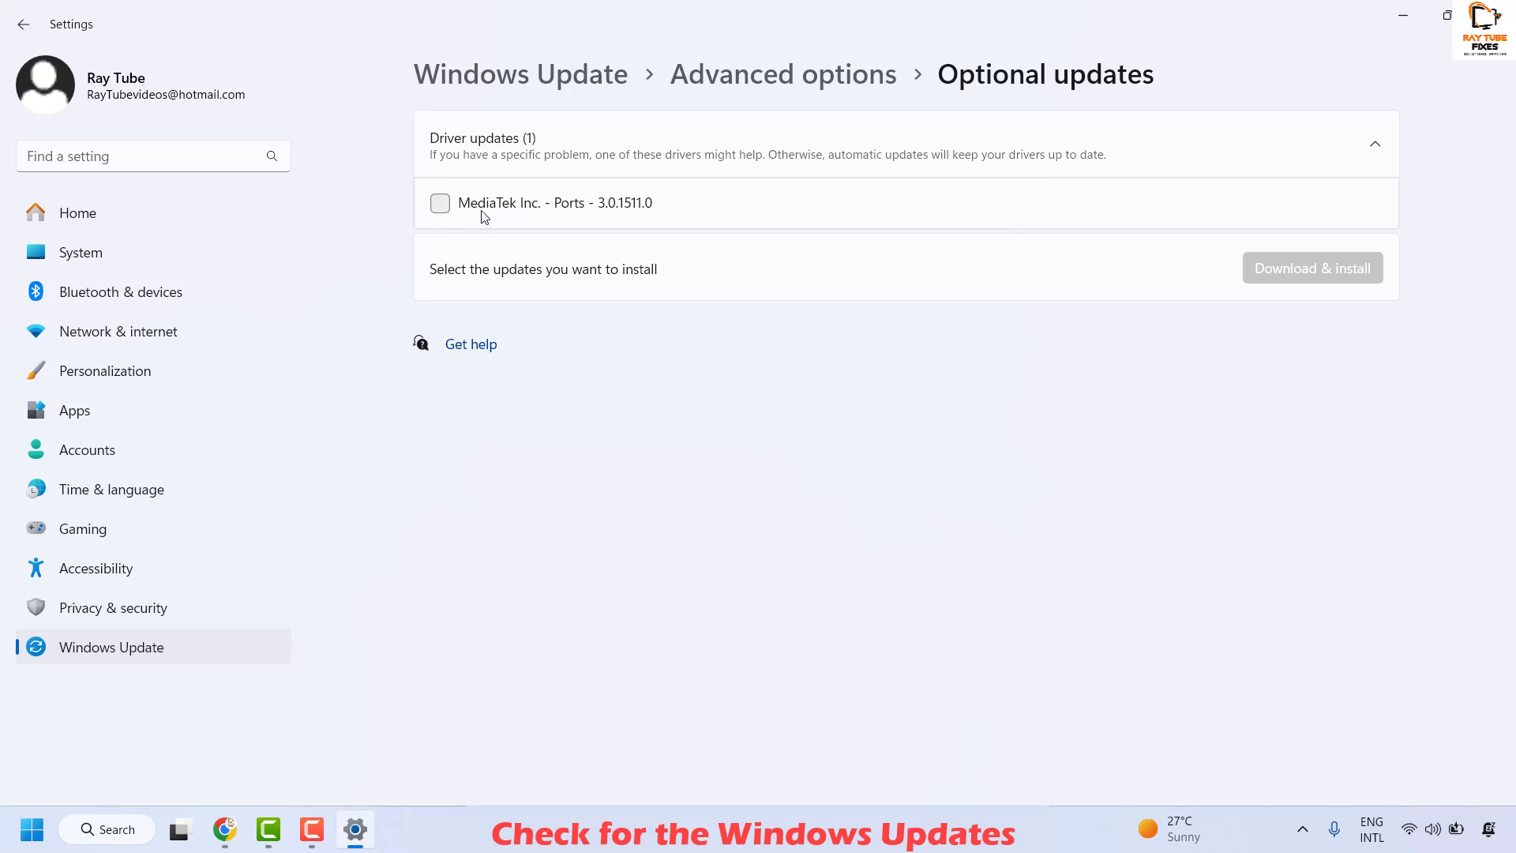
pyautogui.click(447, 207)
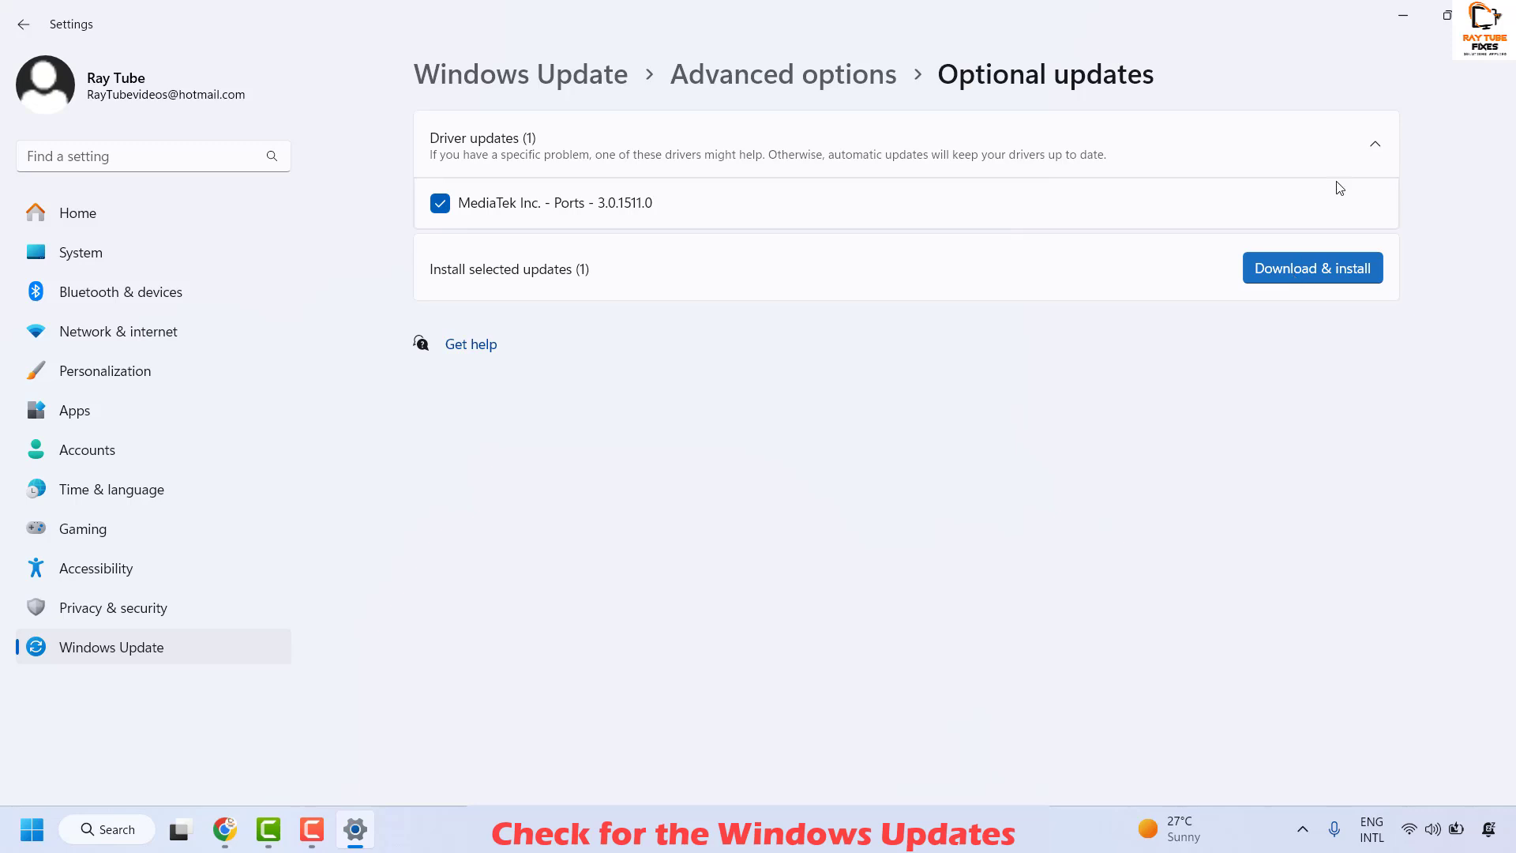
pyautogui.click(1488, 14)
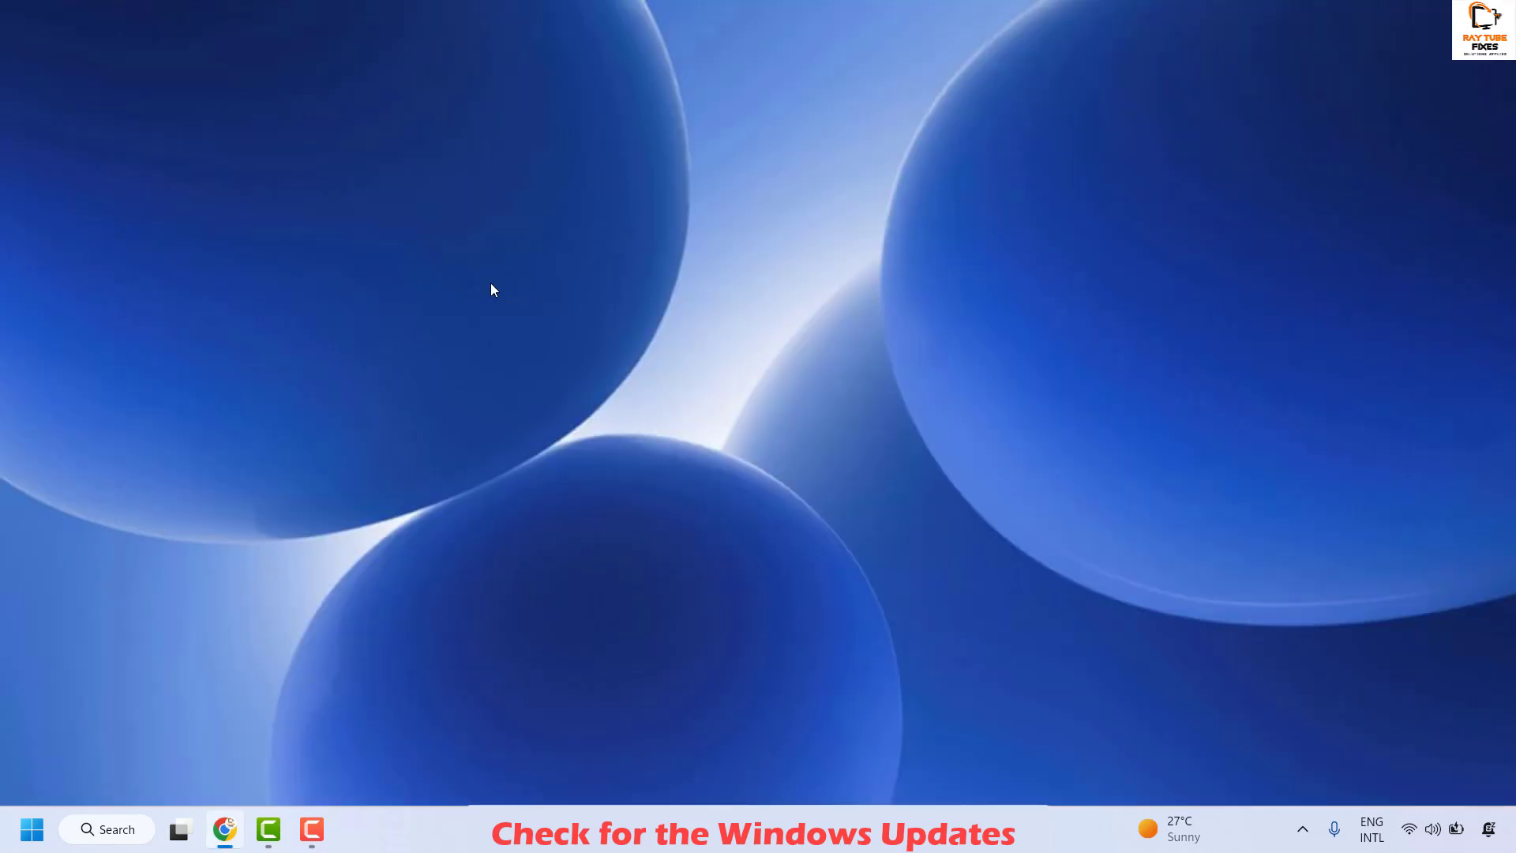